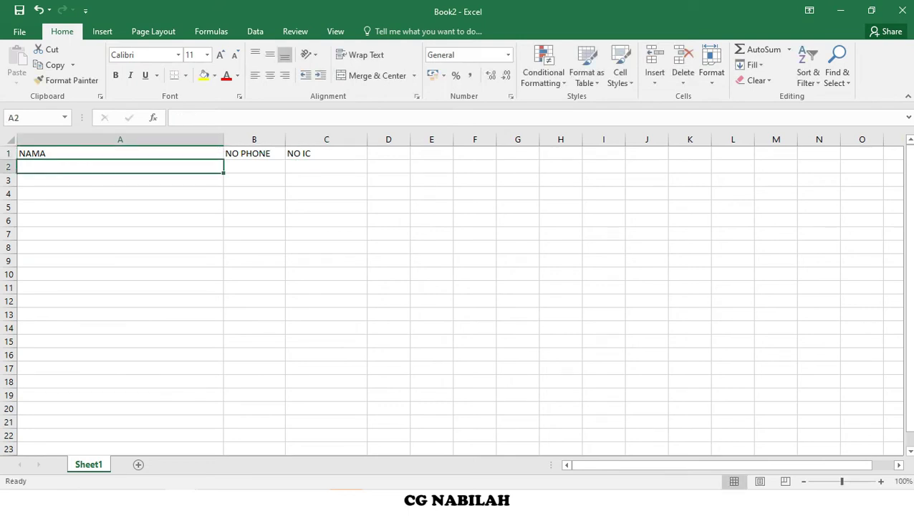
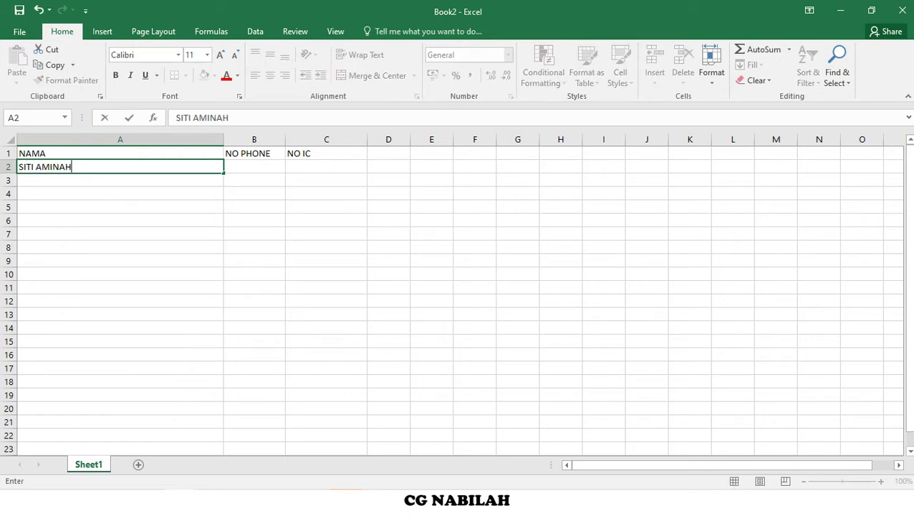
Enter three names into A2, A3 and A4 under the NAMA header.
key(Return)
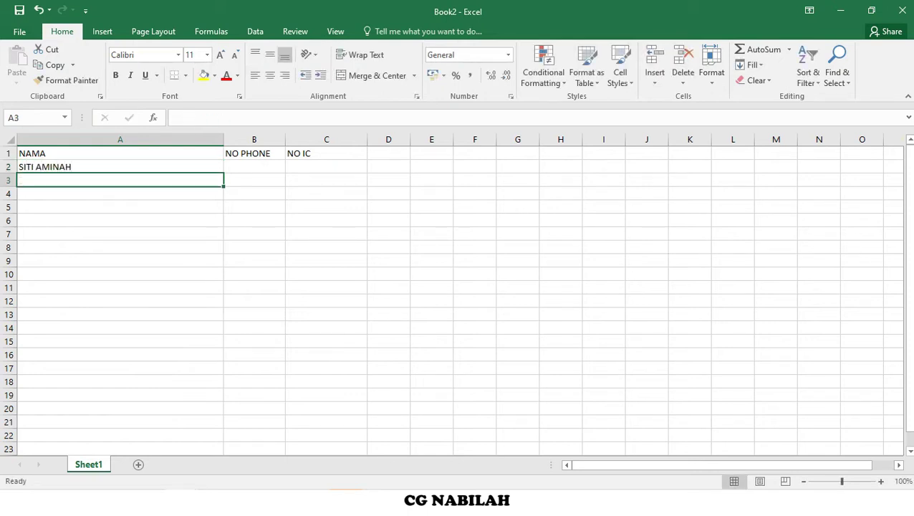
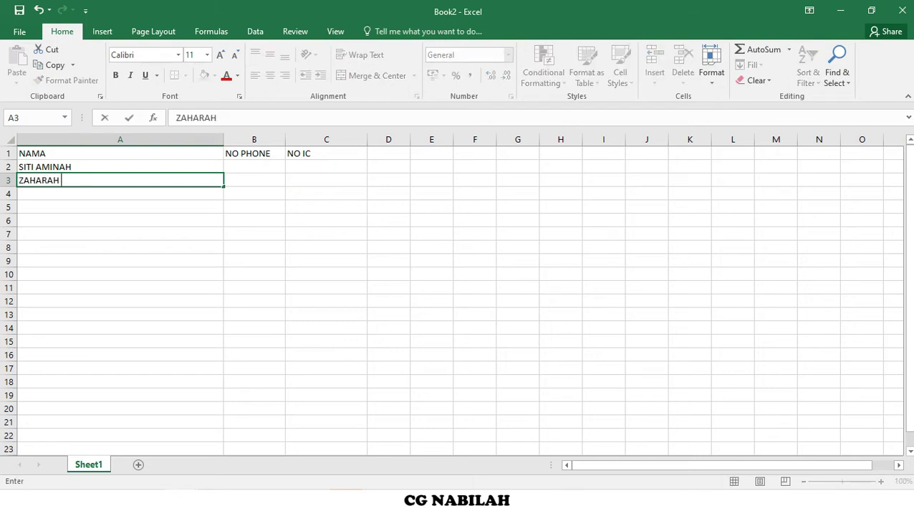
key(Return)
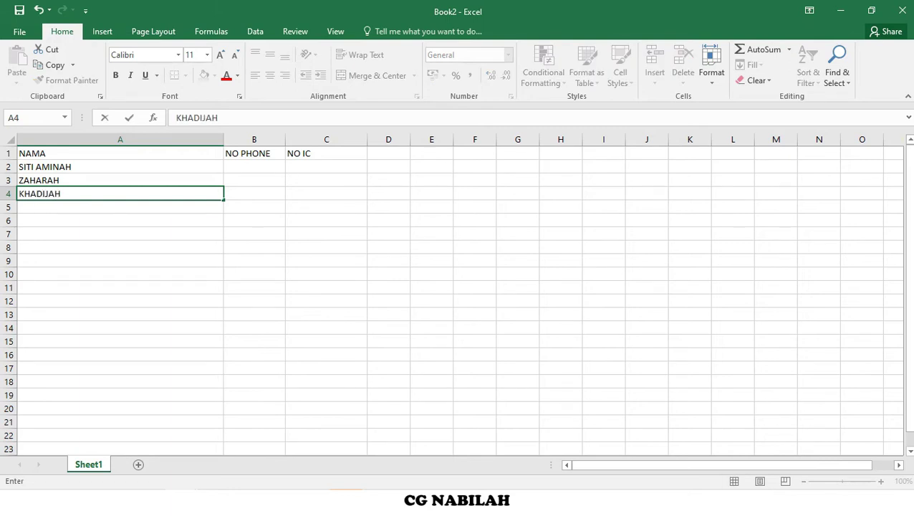
click(254, 166)
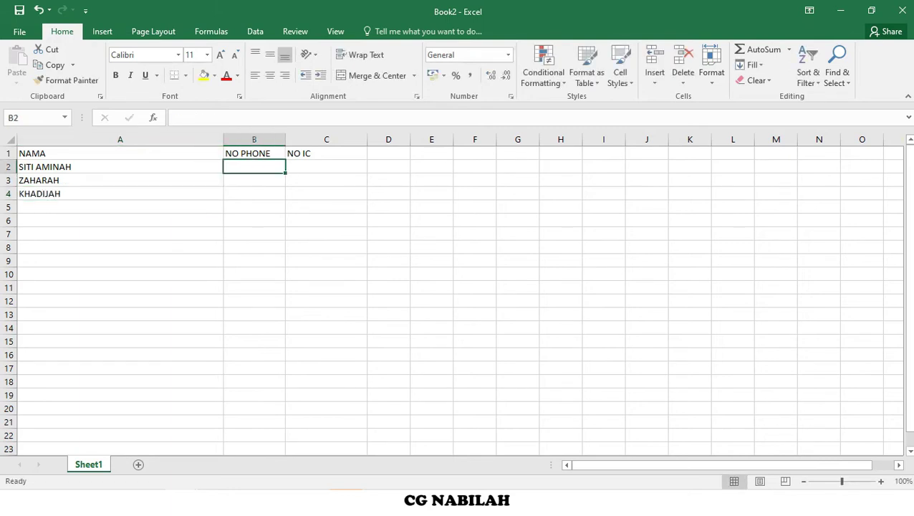
Enter the first two phone numbers into B2 and B3 under NO PHONE.
text(012)
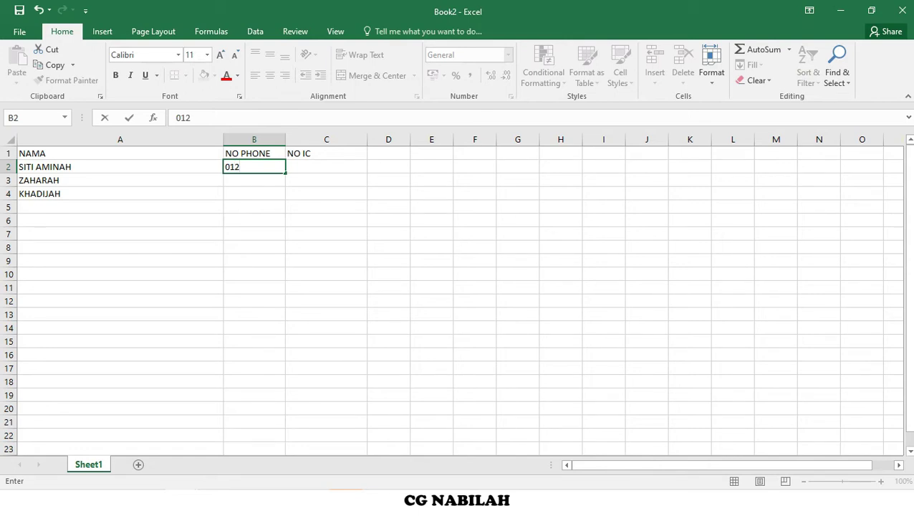
text(3)
text(456789)
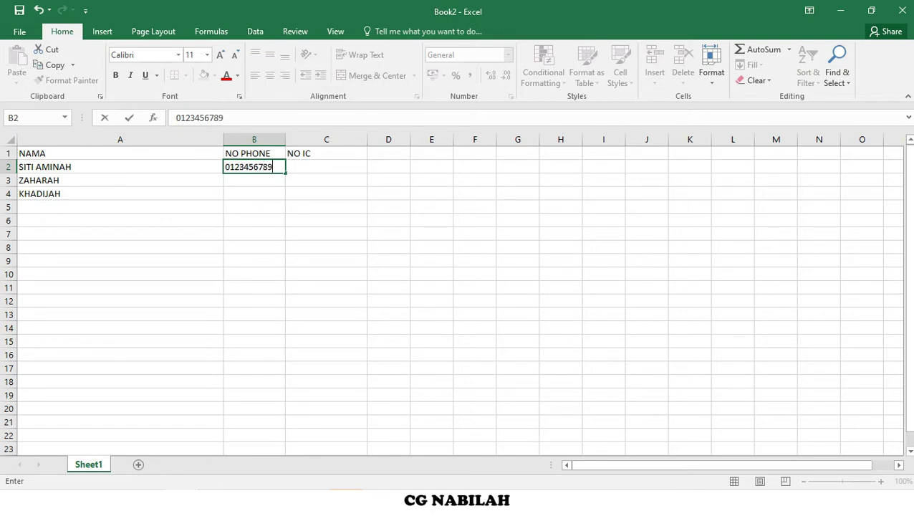
key(Return)
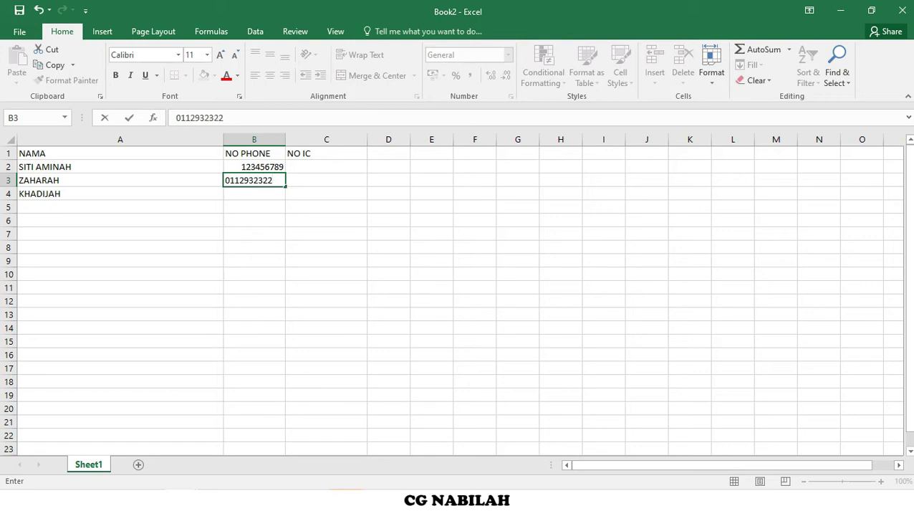
key(Return)
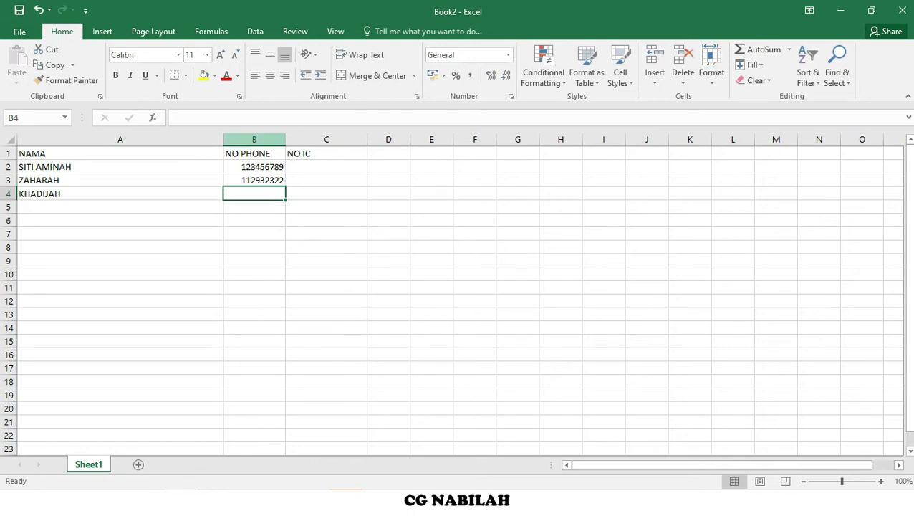
click(253, 139)
Format the whole of column B with the Text number format.
right_click(241, 141)
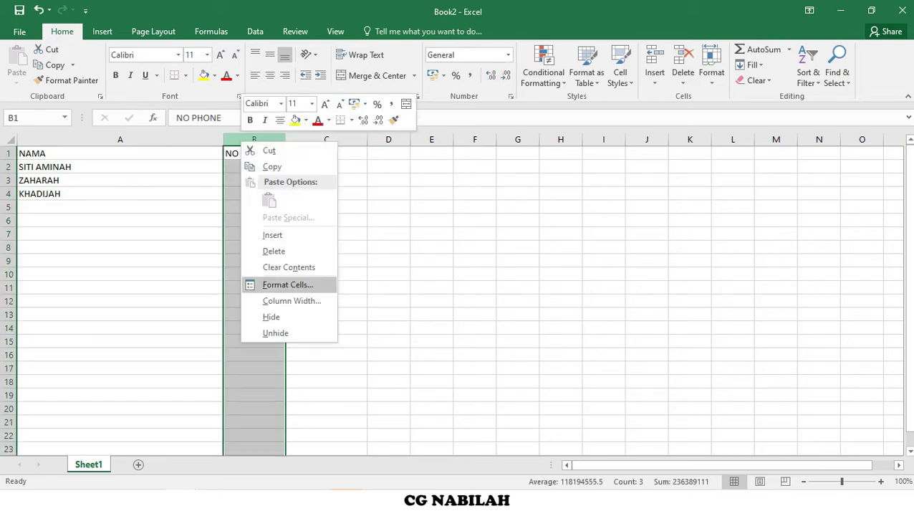
click(287, 285)
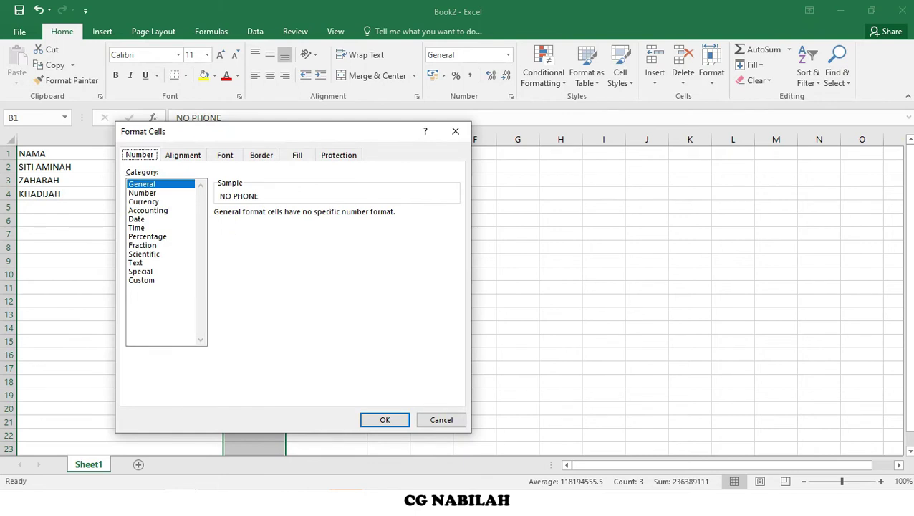
click(136, 262)
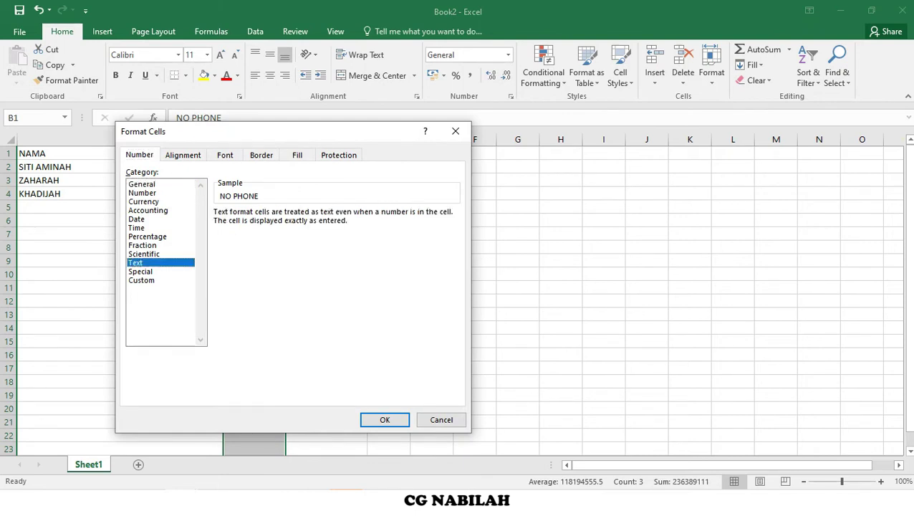
click(385, 420)
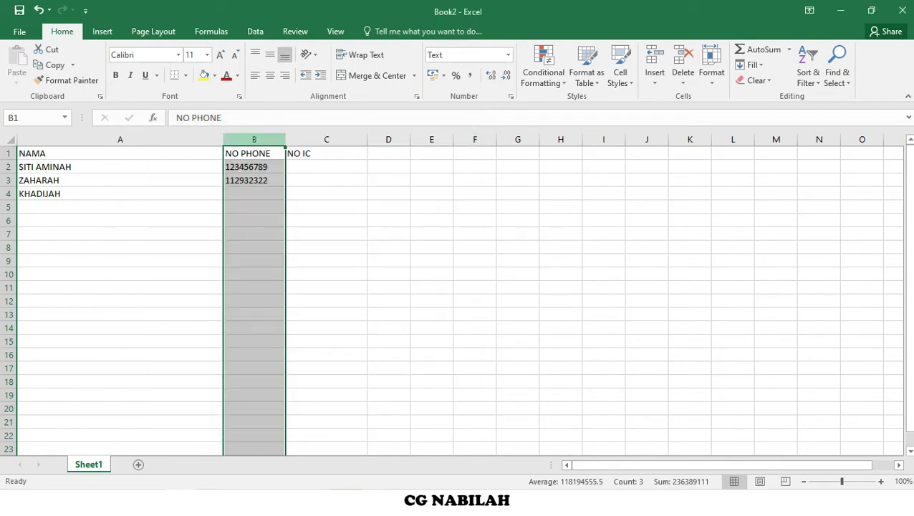
Reopen Format Cells to confirm column B keeps the Text format.
right_click(273, 141)
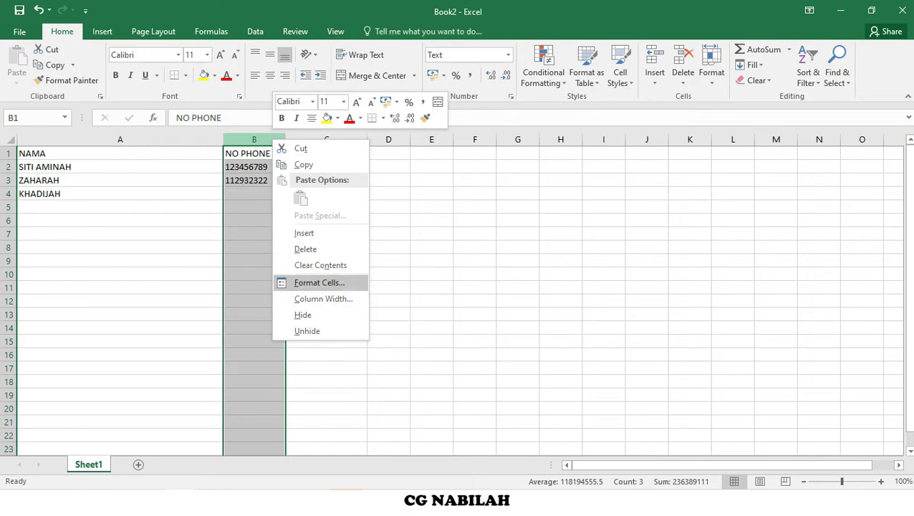
click(319, 282)
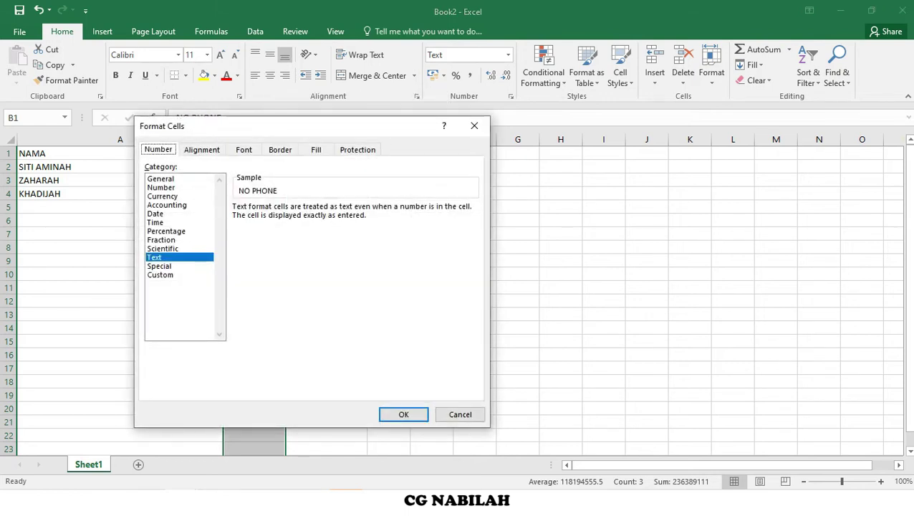
click(403, 414)
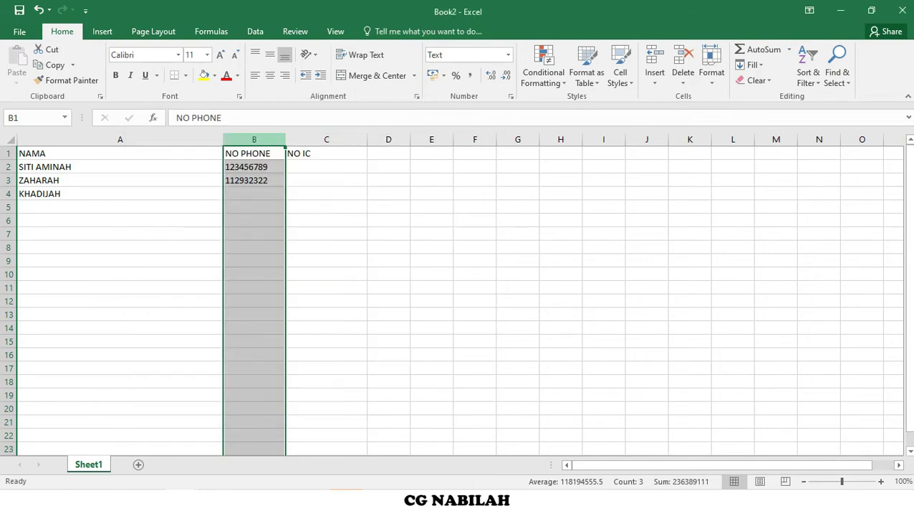
drag(254, 166, 254, 193)
Add the missing leading 0 back to the phone numbers in B2 and B3.
click(253, 166)
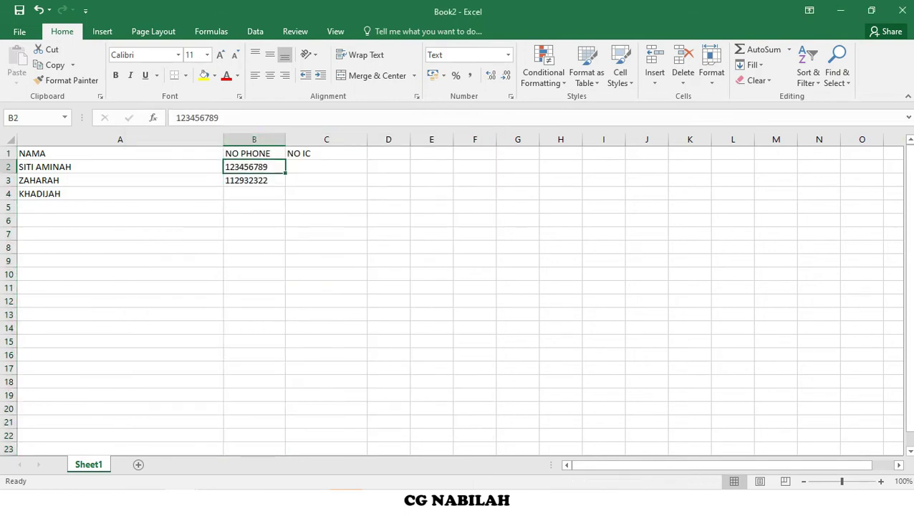
double_click(241, 166)
text(0)
key(Return)
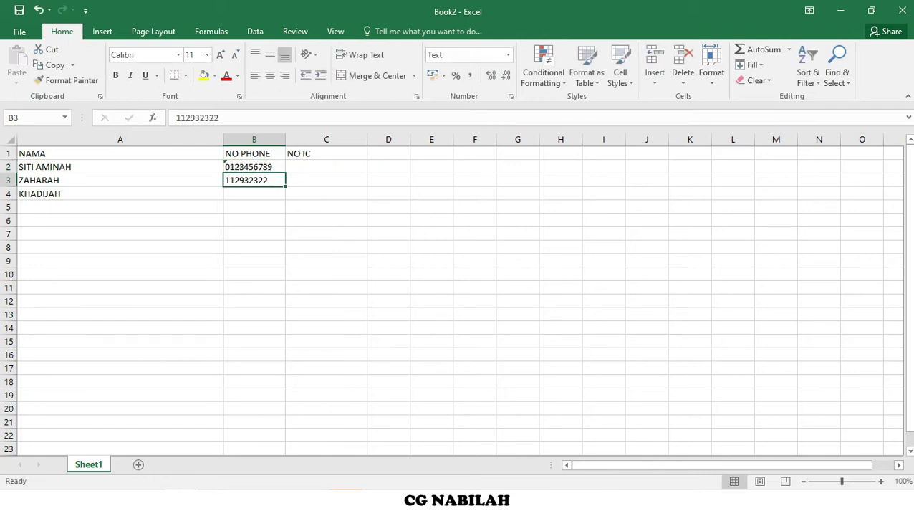
double_click(240, 180)
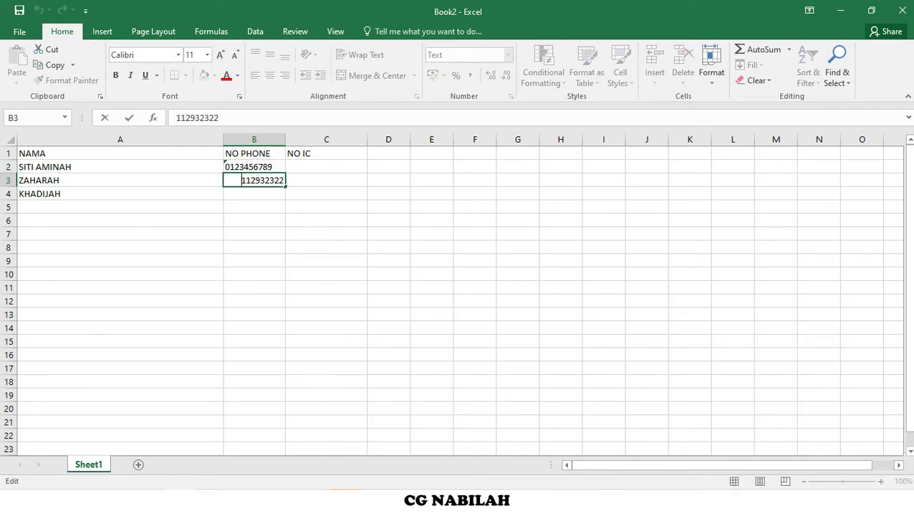
text(0)
key(Return)
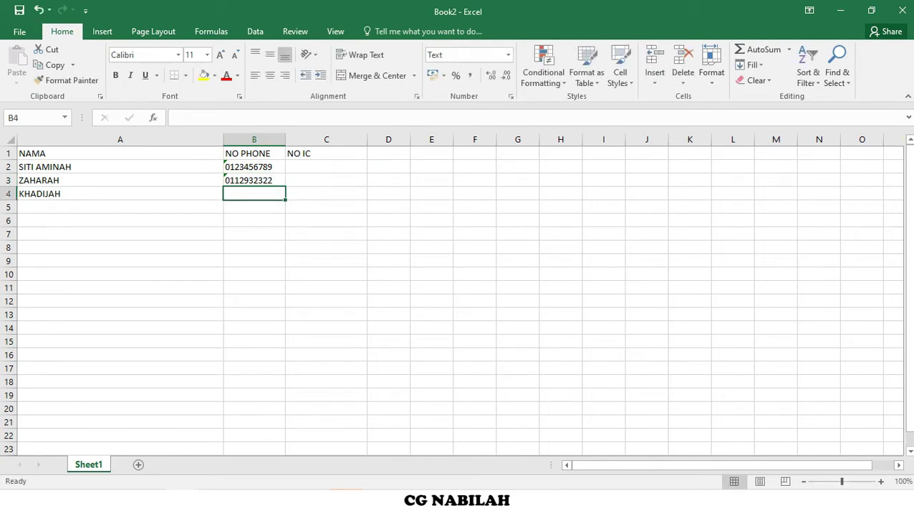
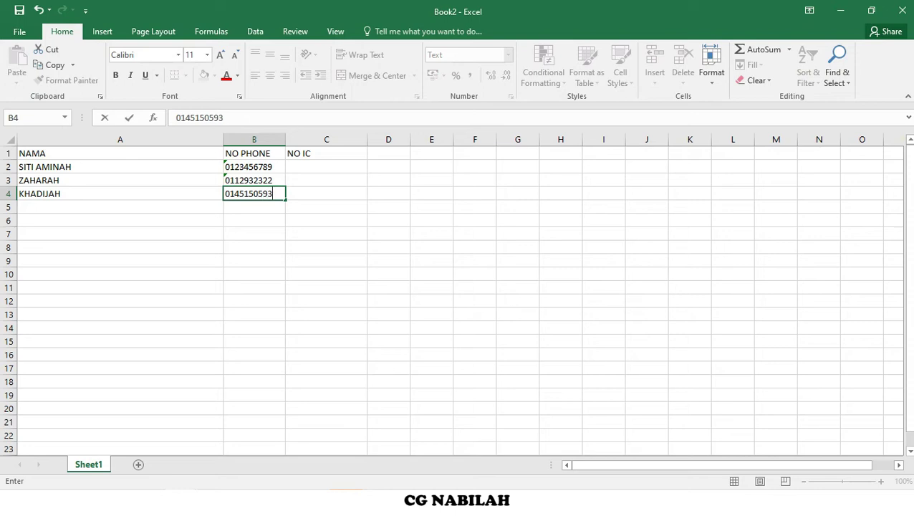
Enter the third phone number in B4 and correct a digit in B3.
key(Return)
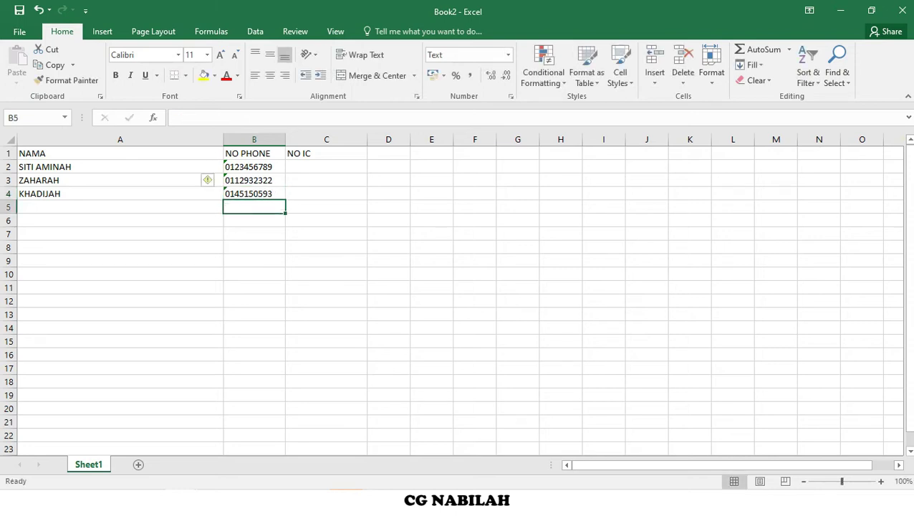
double_click(255, 180)
text(1)
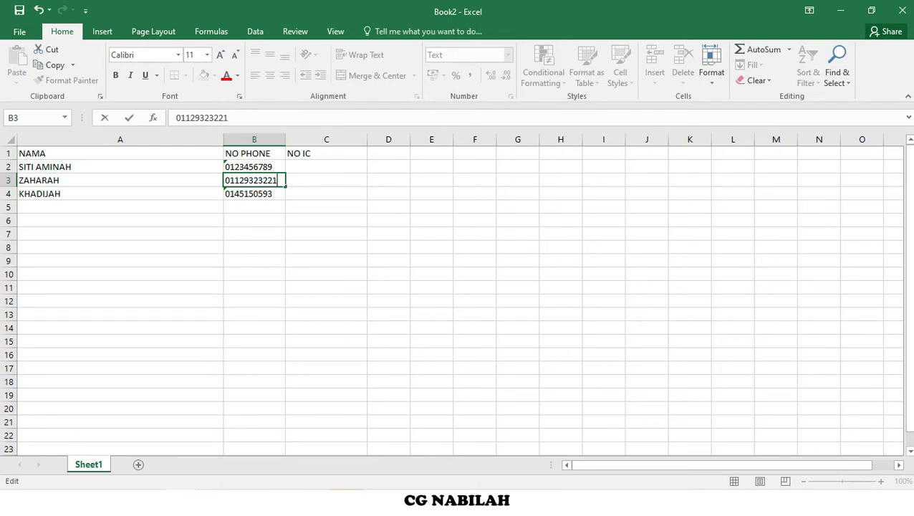
click(254, 207)
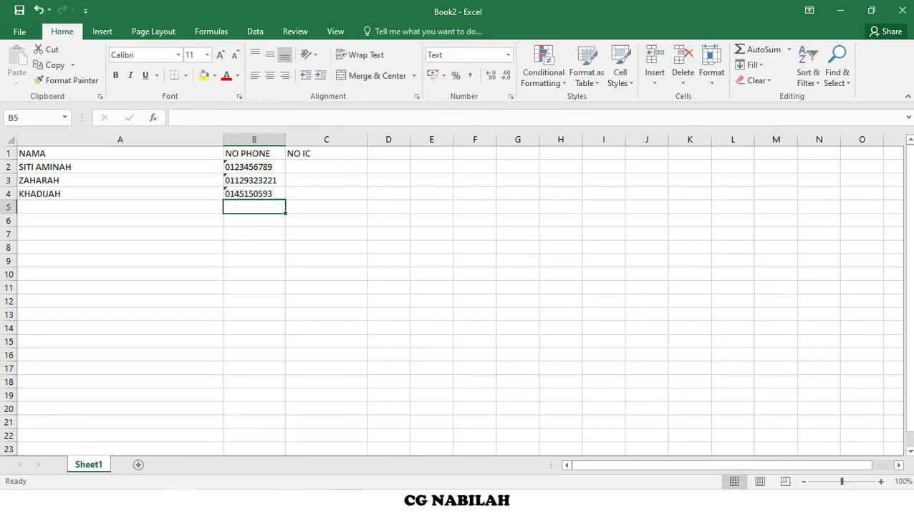
click(326, 166)
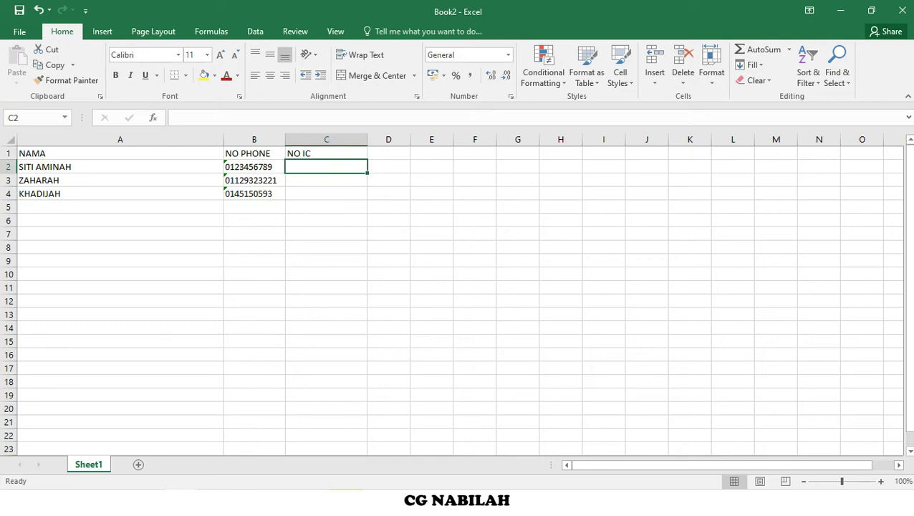
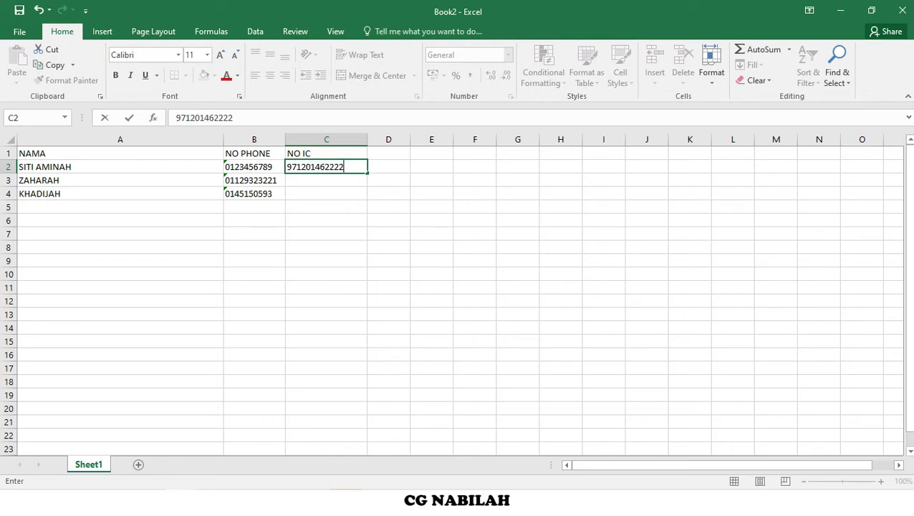
Enter the first twelve-digit IC number in C2 and a 9 in C3.
key(Return)
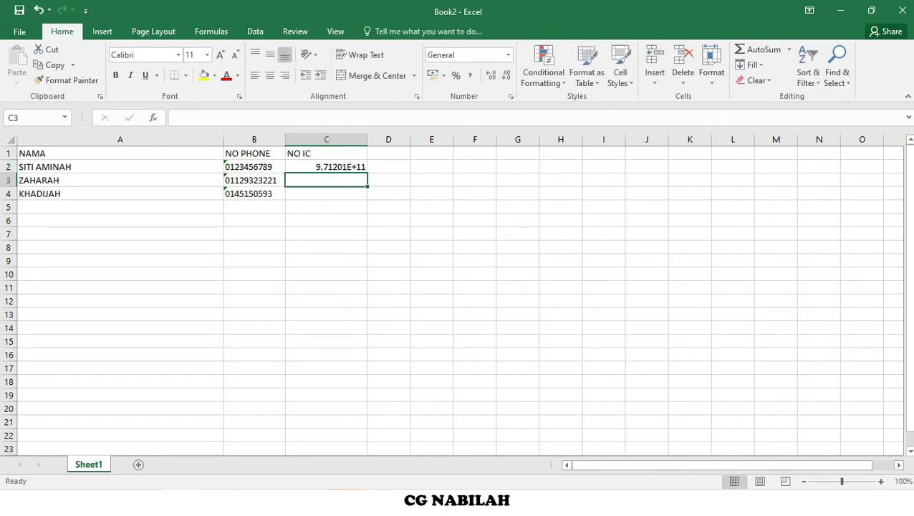
text(9)
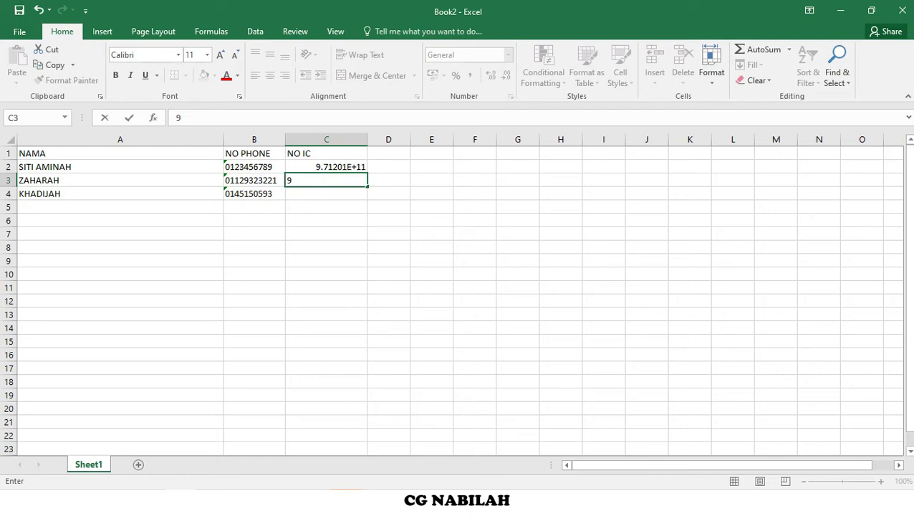
click(326, 166)
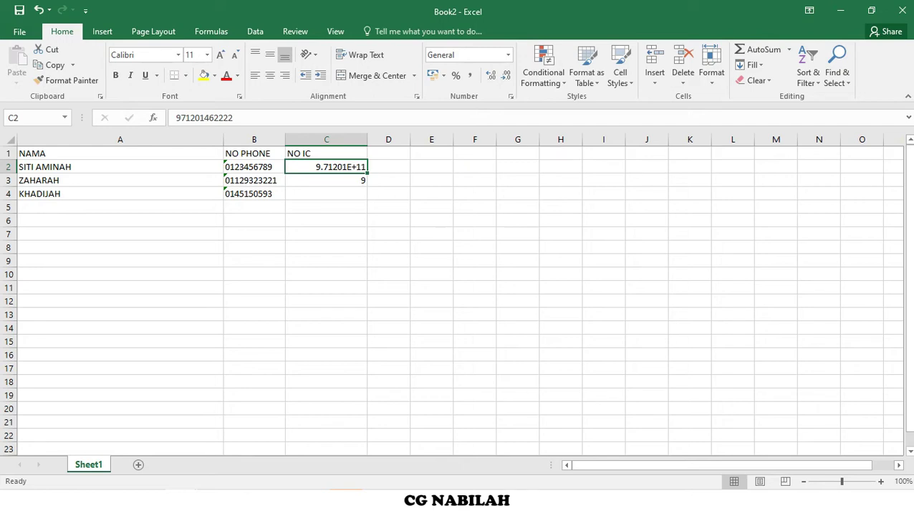
Inspect C2's full IC number in edit mode, then select column C.
double_click(328, 166)
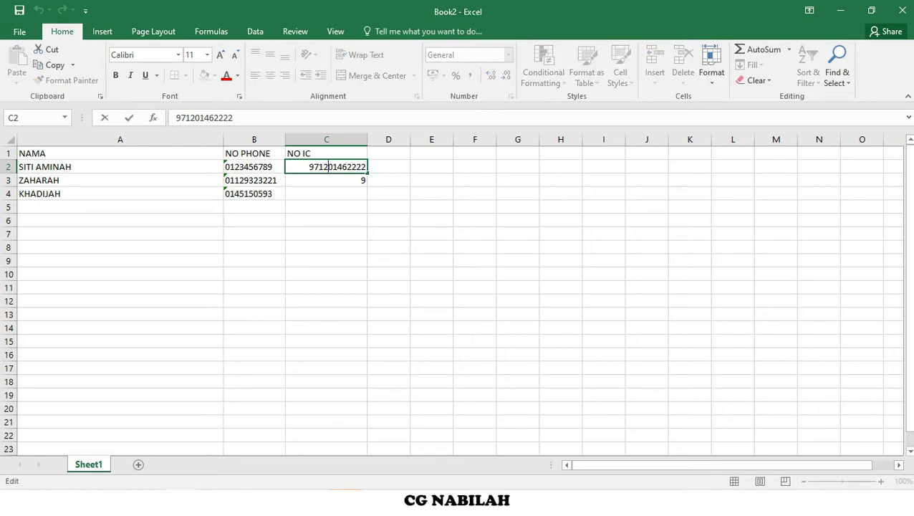
key(Return)
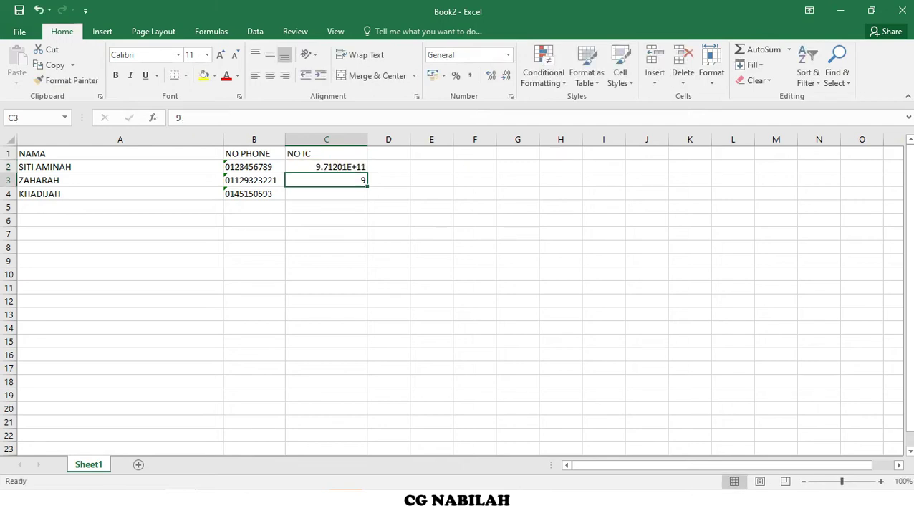
double_click(349, 167)
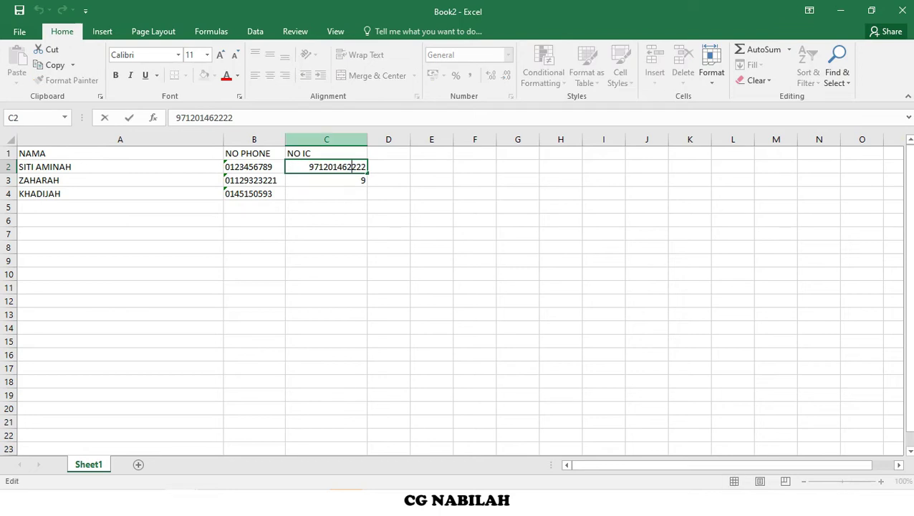
click(351, 140)
right_click(351, 141)
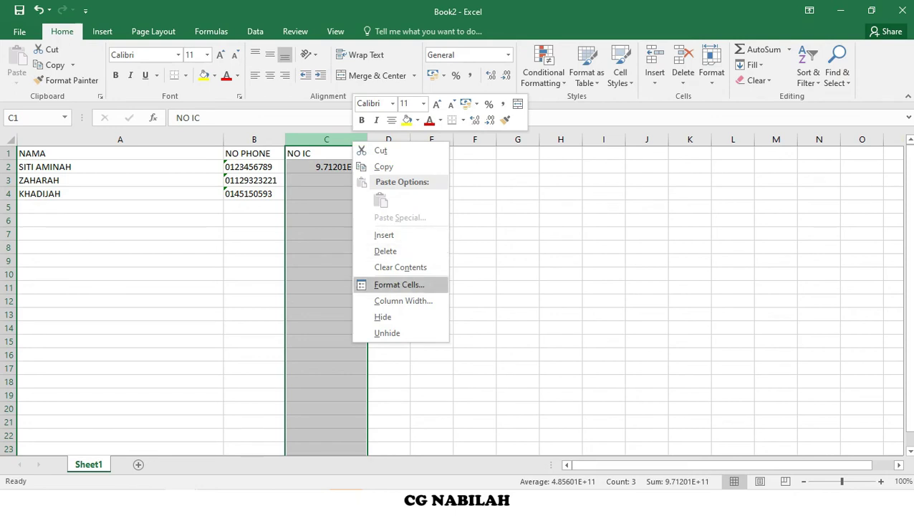
Format column C as Text and re-enter C2 so its IC number is stored as text.
click(399, 285)
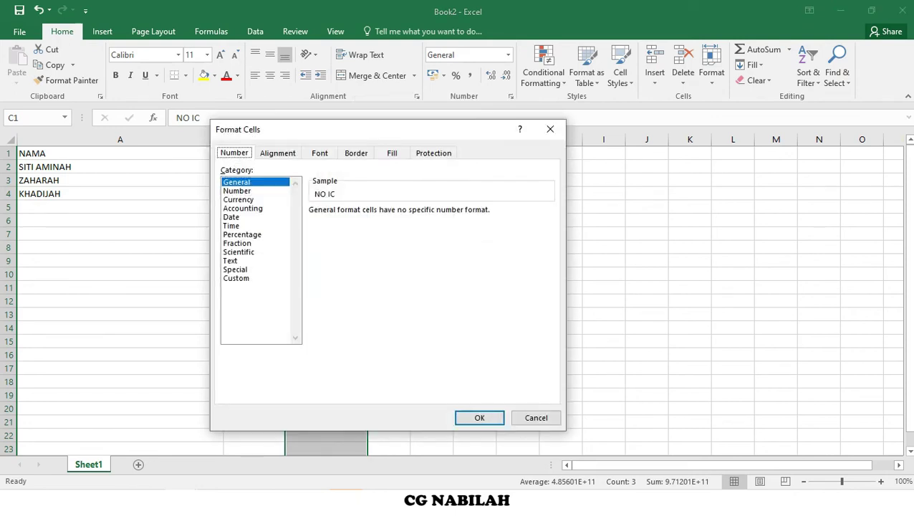
click(231, 260)
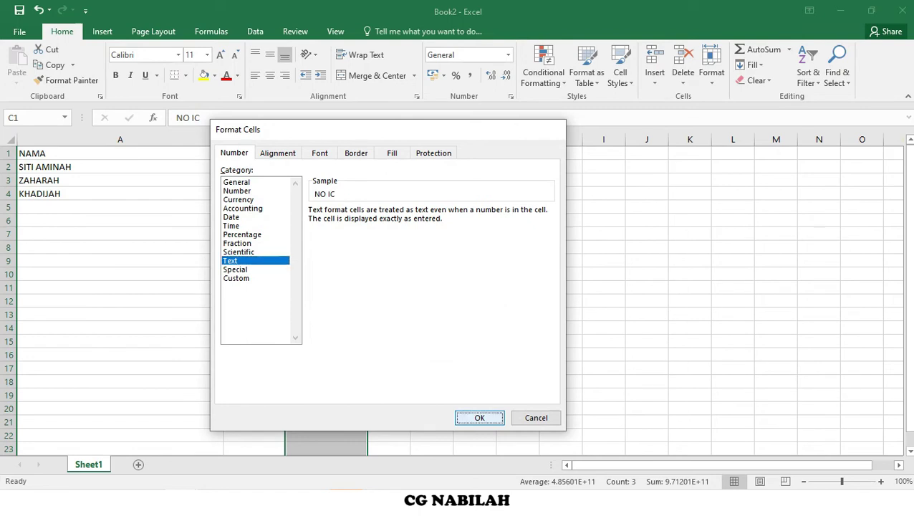
click(480, 418)
click(326, 193)
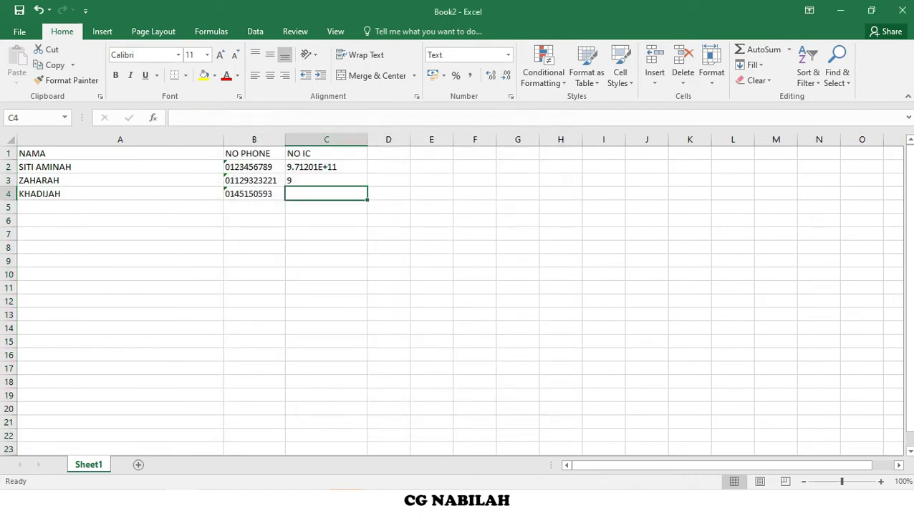
click(326, 166)
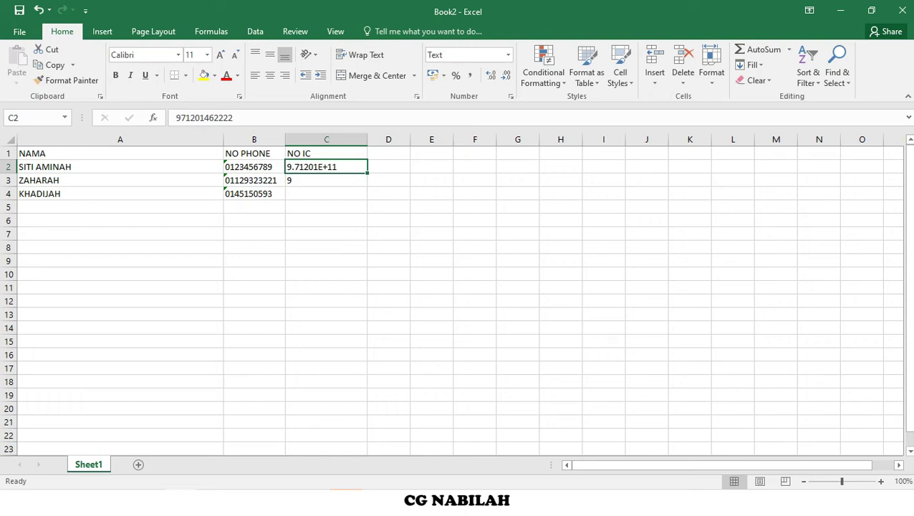
key(F2)
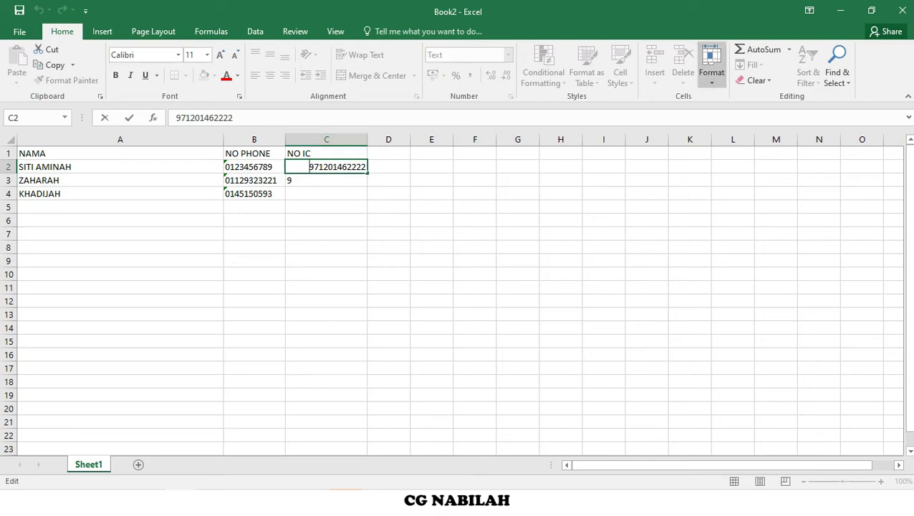
click(712, 72)
key(Escape)
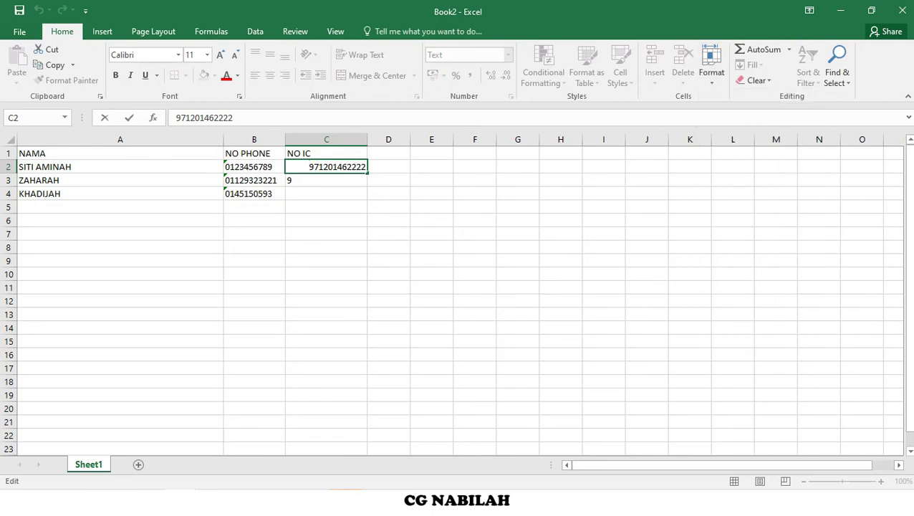
click(326, 194)
Enter the full IC numbers into C3 and C4.
click(326, 180)
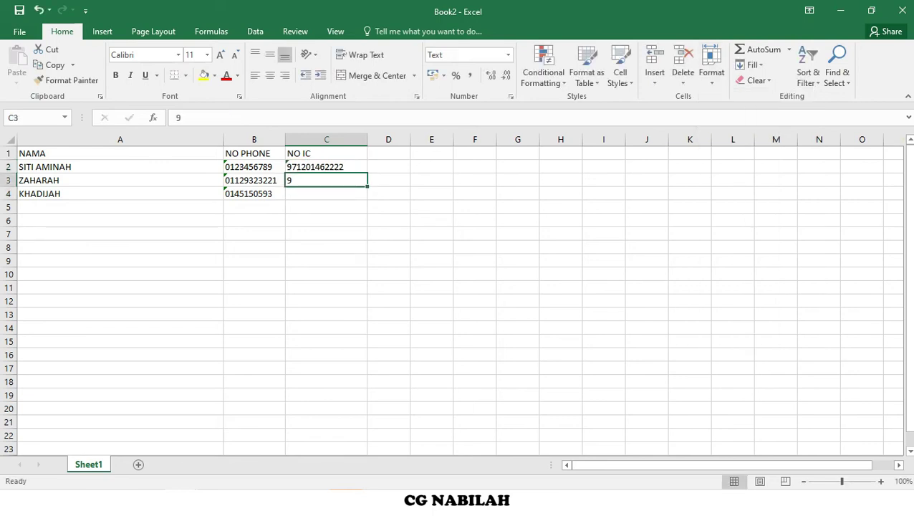
key(F2)
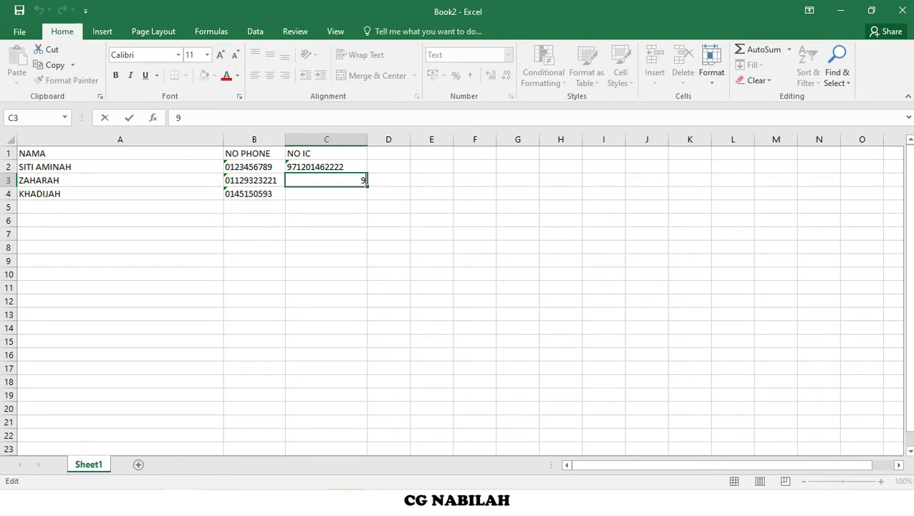
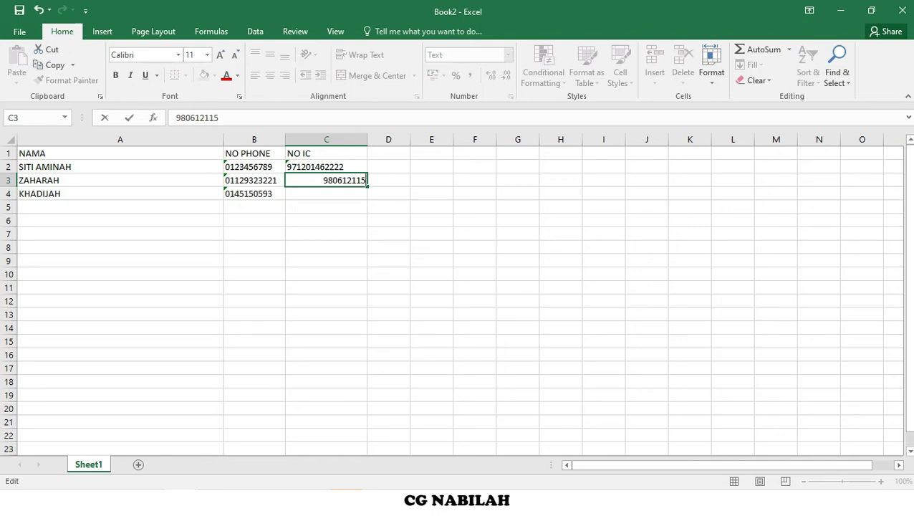
key(Return)
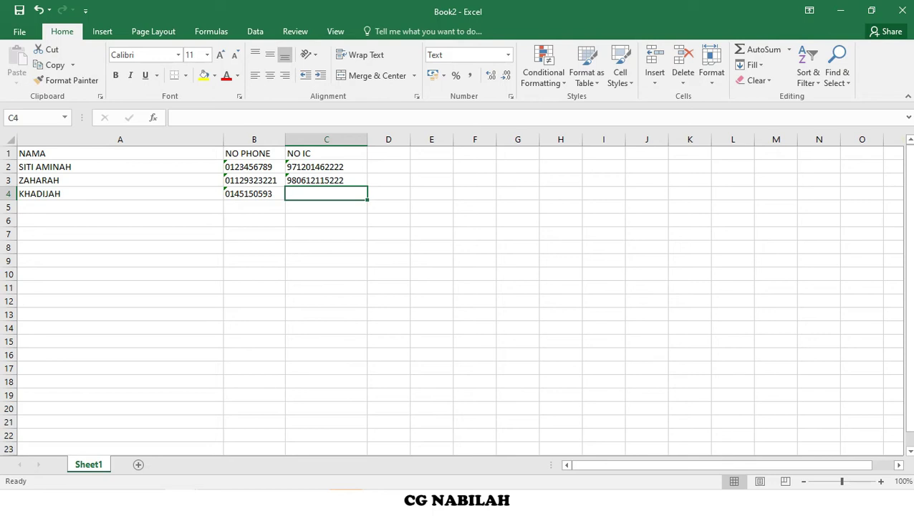
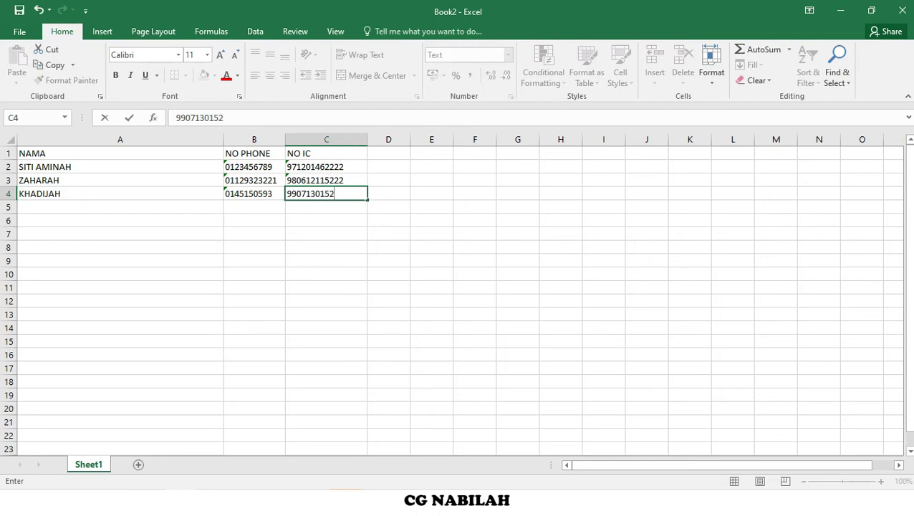
key(Return)
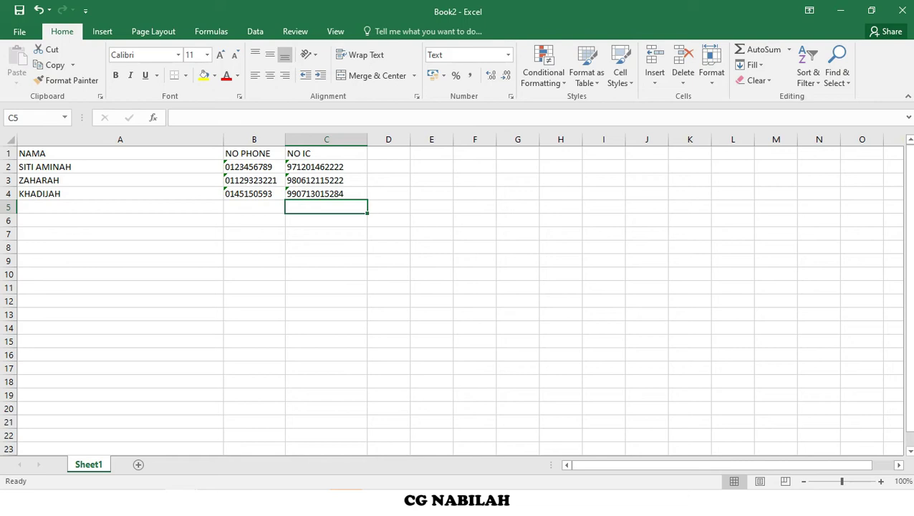
click(254, 207)
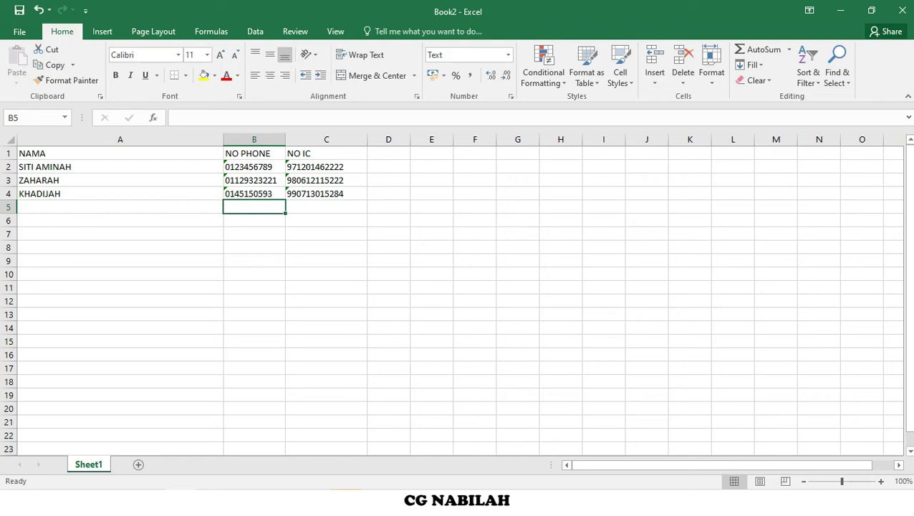
Add a fifth-row entry repeating the first person's name in A5 and a phone number in B5.
click(120, 207)
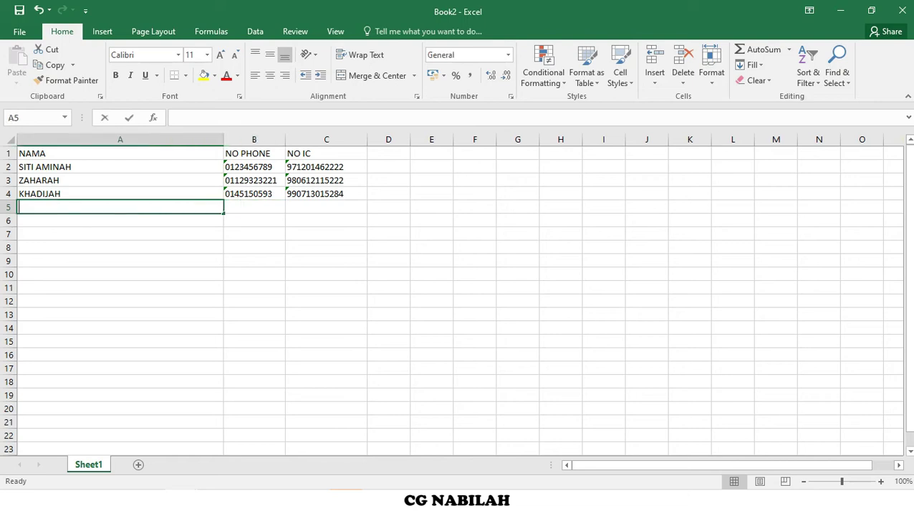
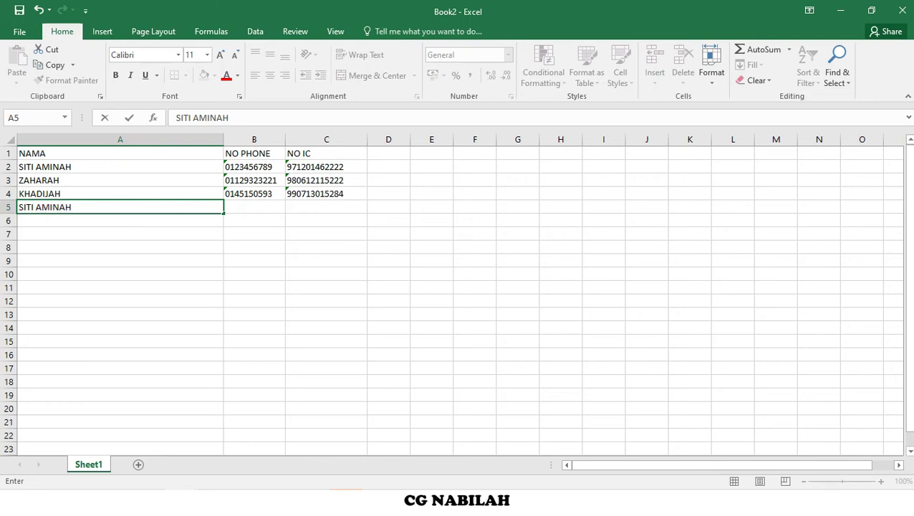
key(Return)
click(254, 207)
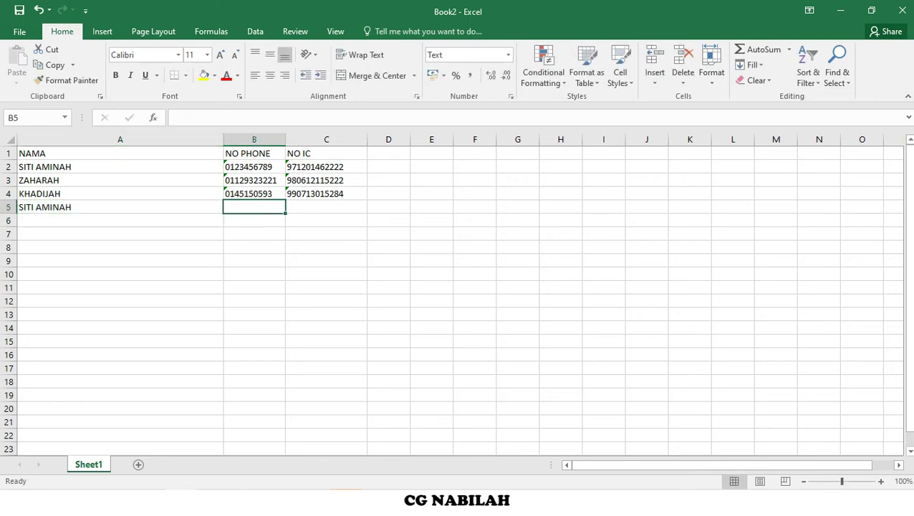
click(120, 208)
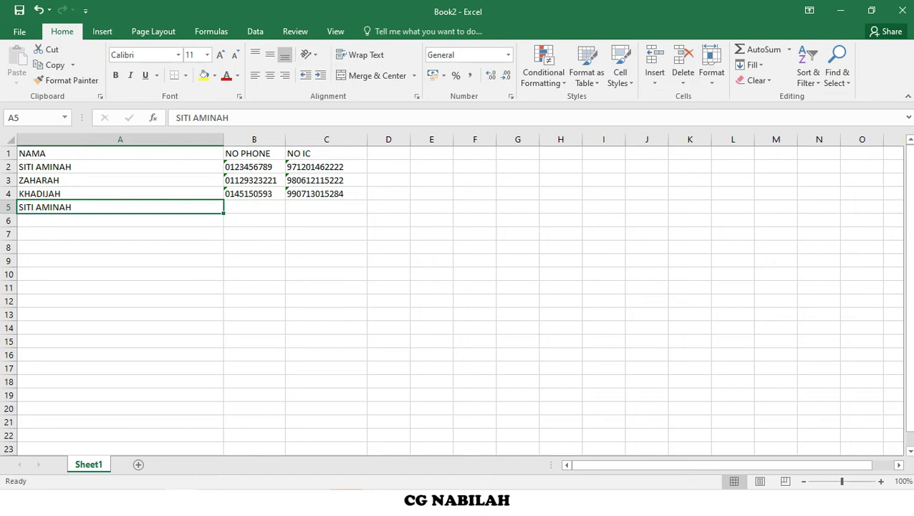
key(F2)
key(Tab)
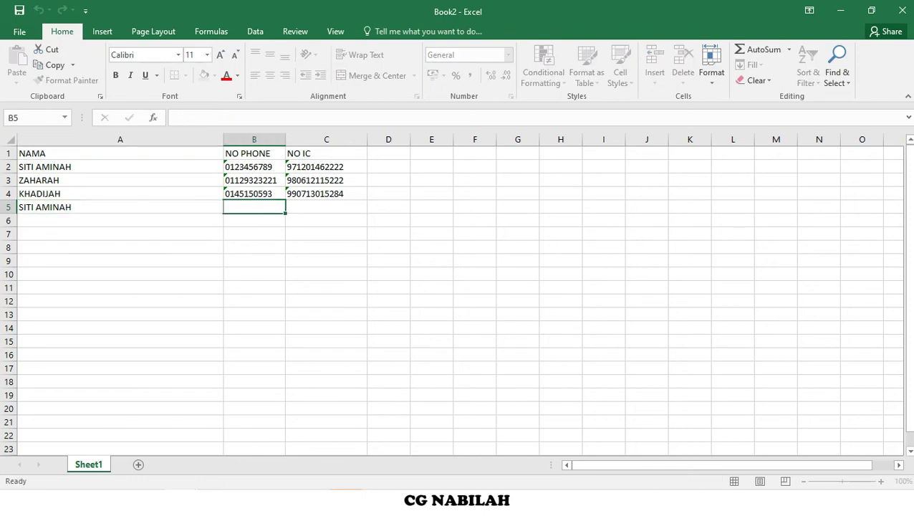
text(0)
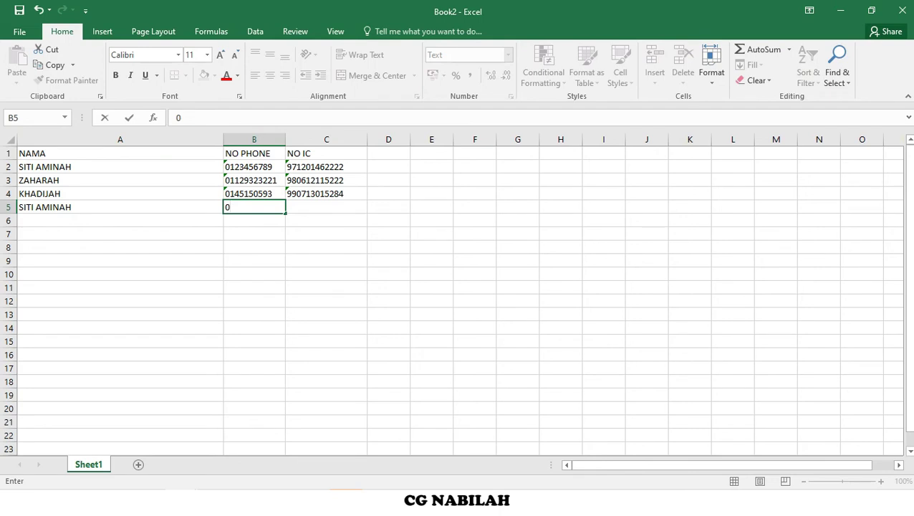
text(2)
text(23)
text(45)
text(6789)
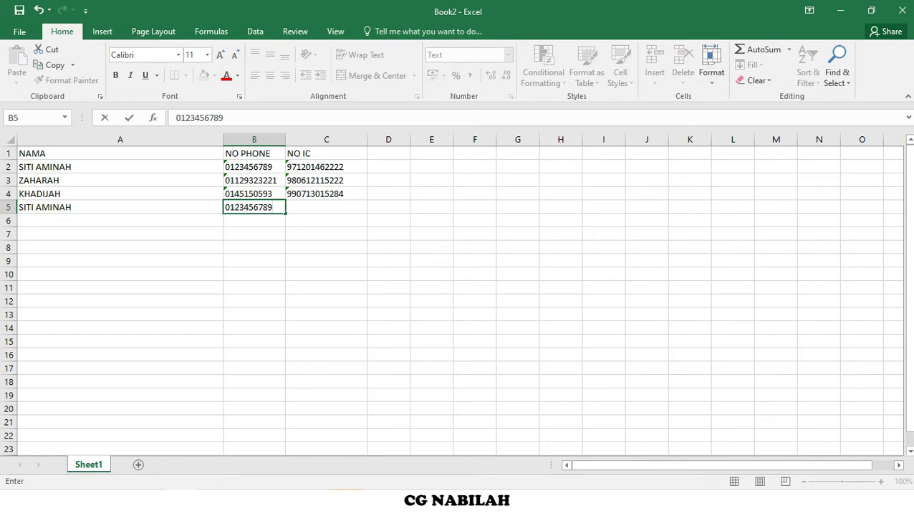
key(Return)
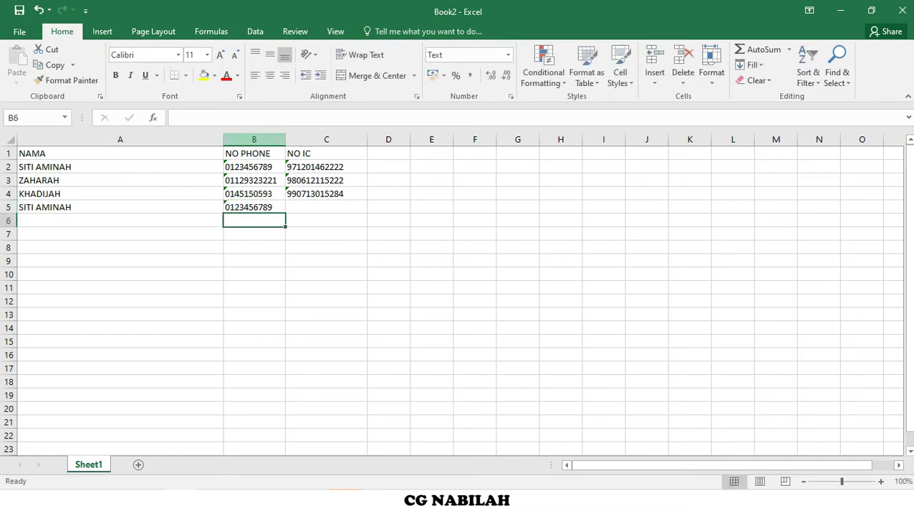
click(254, 139)
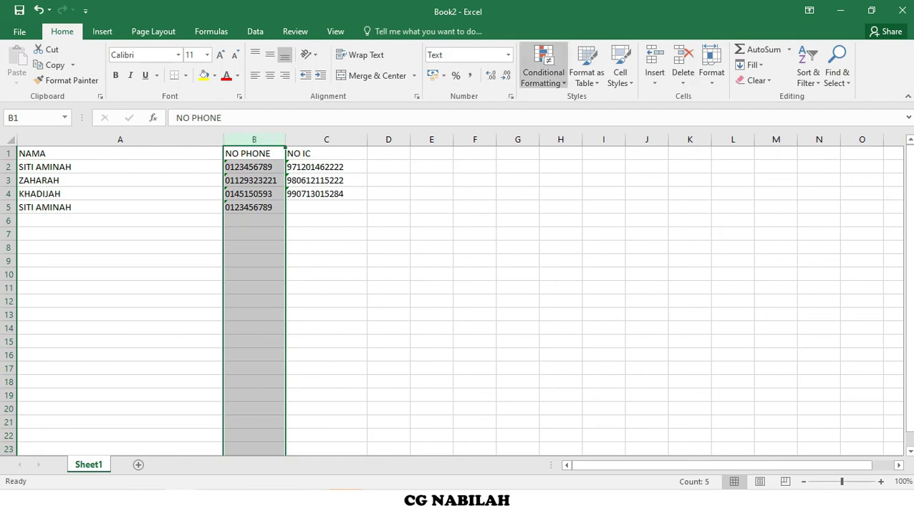
Apply a Duplicate Values rule to column B with Light Red Fill and Dark Red Text.
click(543, 68)
mouse_move(584, 104)
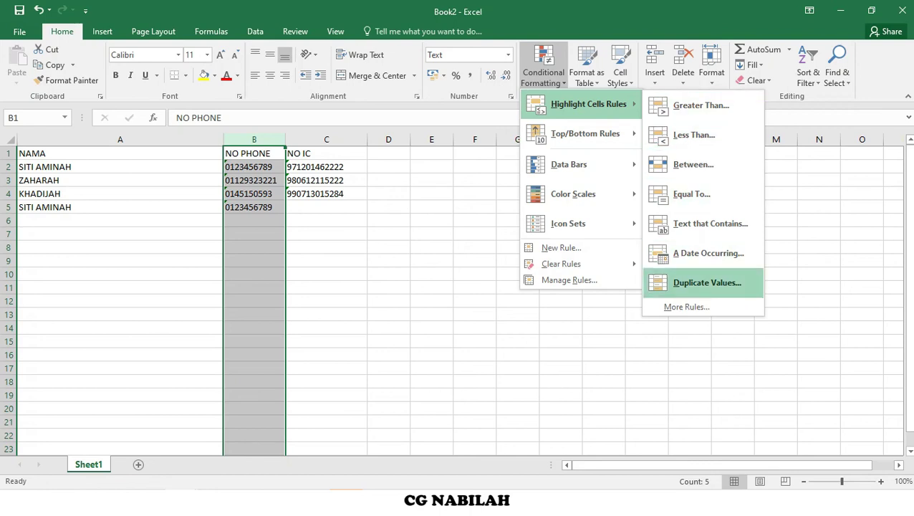
click(707, 282)
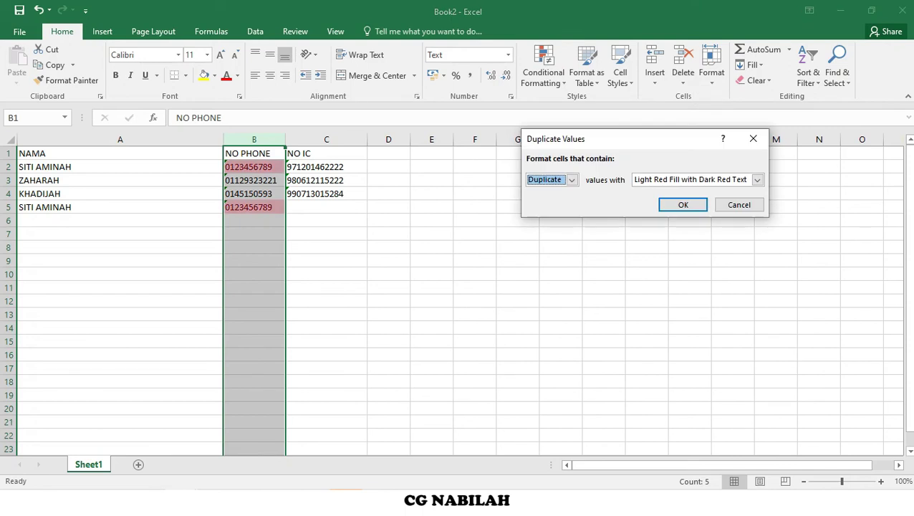
click(683, 204)
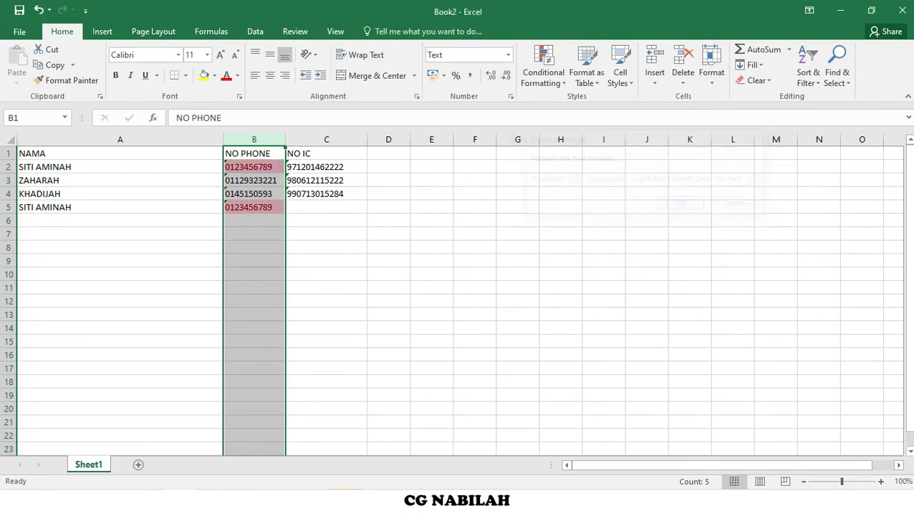
click(254, 247)
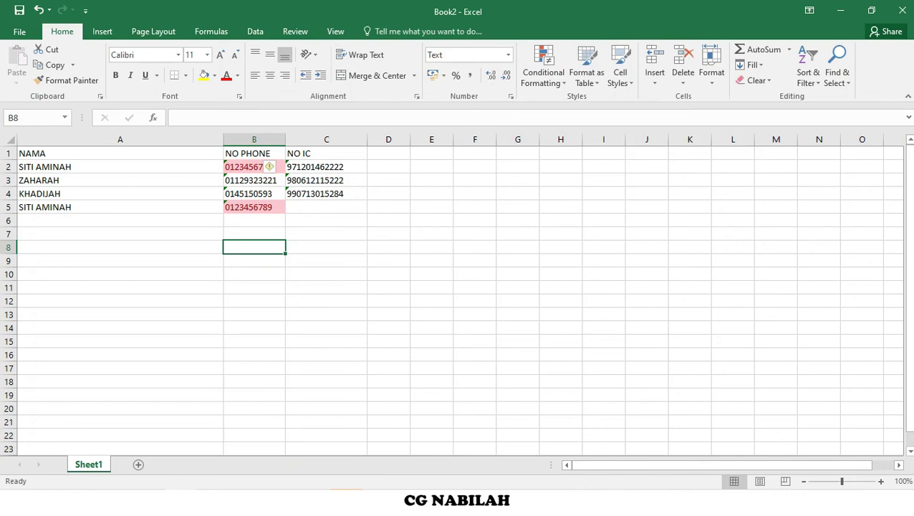
click(326, 167)
Copy C2's IC number into C5 and check both cells.
click(326, 207)
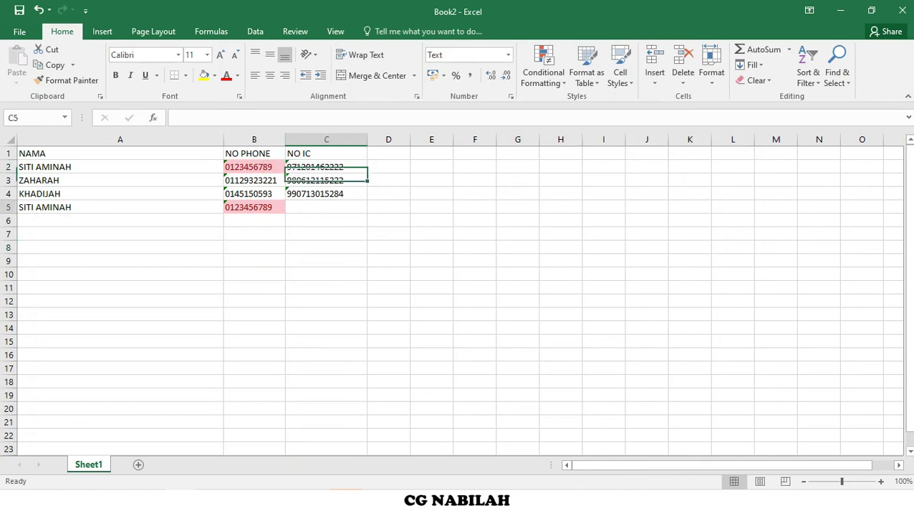
click(326, 166)
key(ctrl+c)
click(326, 207)
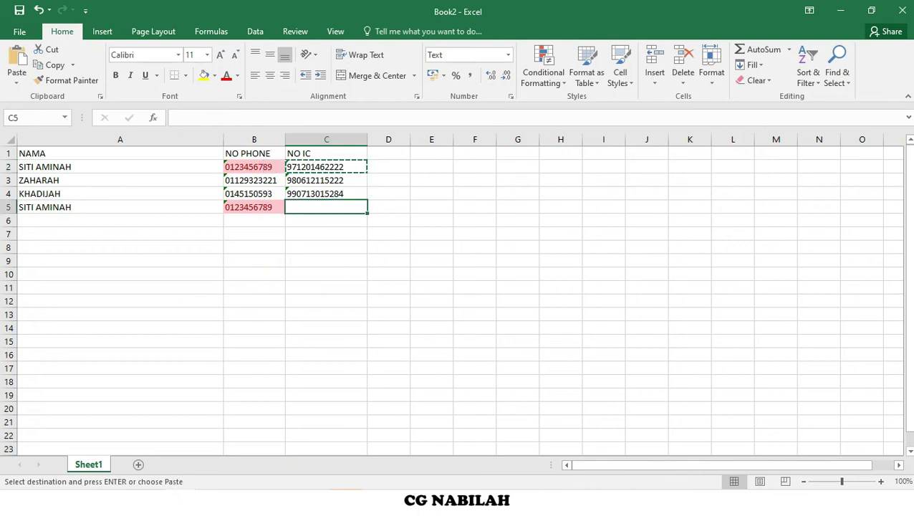
key(ctrl+v)
click(326, 220)
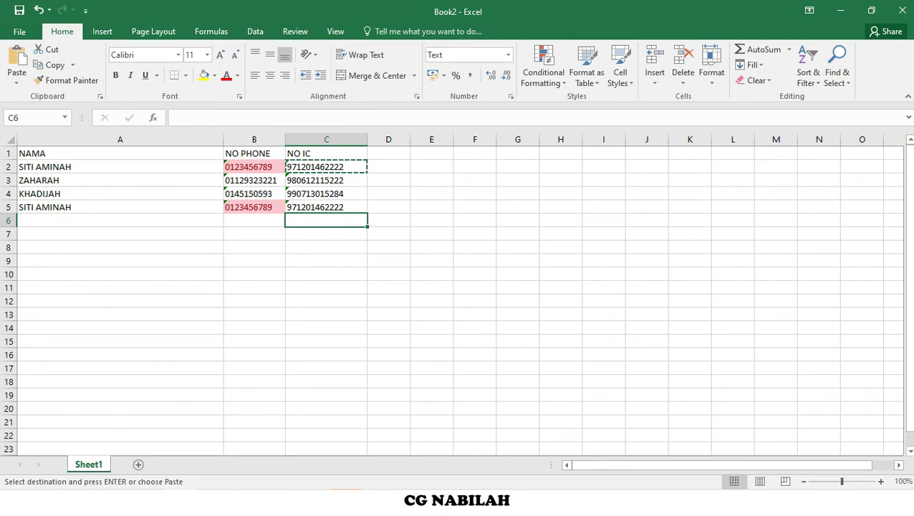
double_click(431, 166)
click(326, 166)
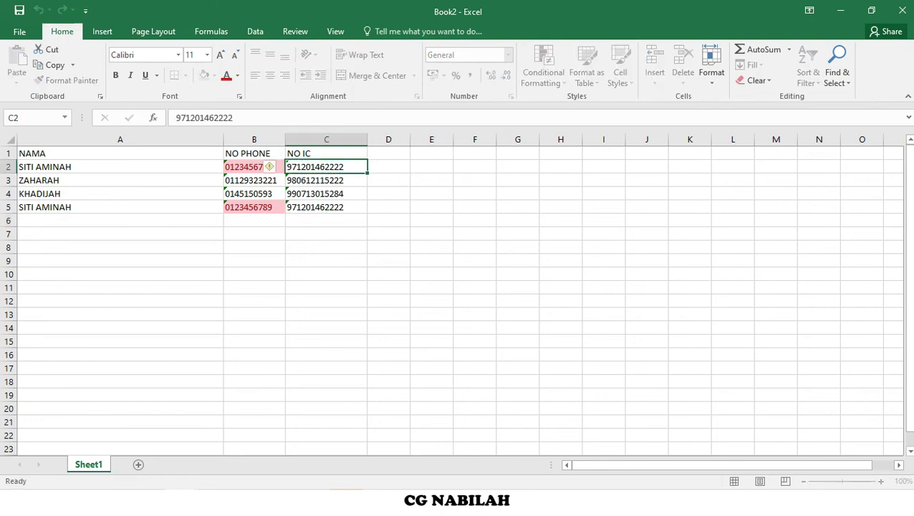
click(326, 207)
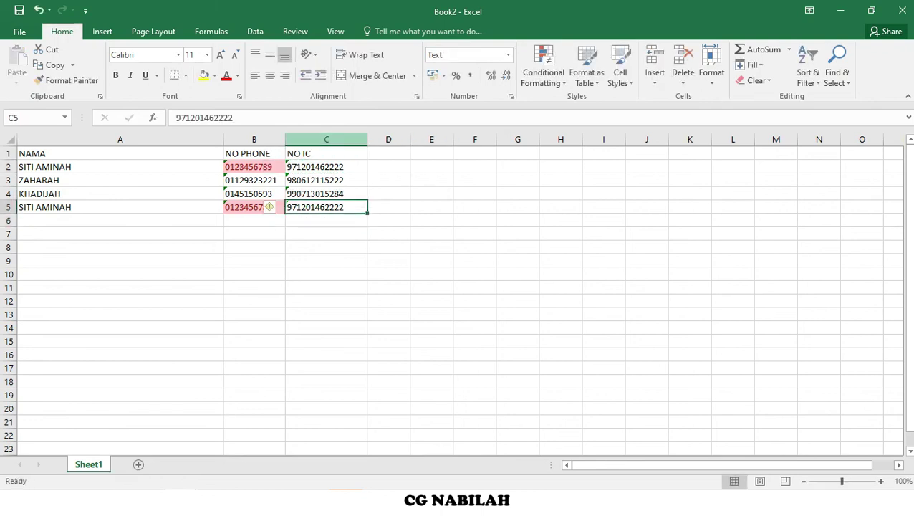
click(326, 139)
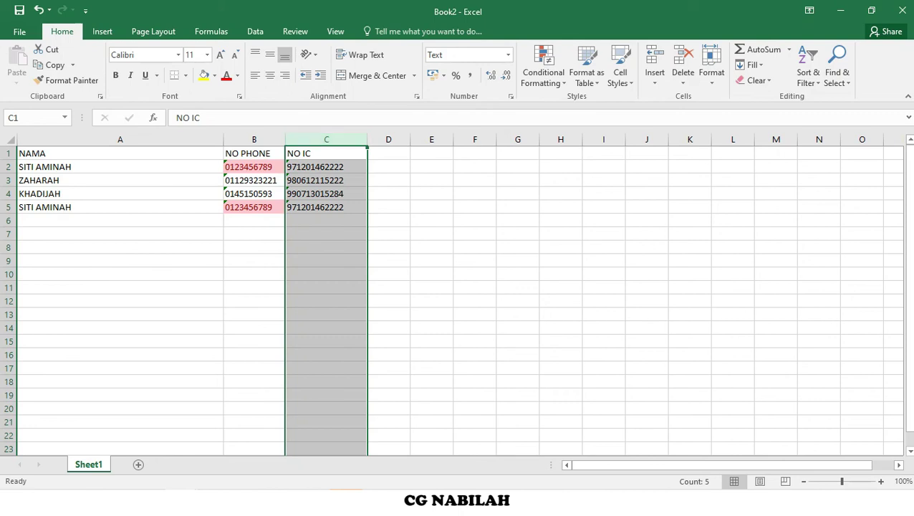
Apply the light red Duplicate Values rule to column C.
key(ctrl+F1)
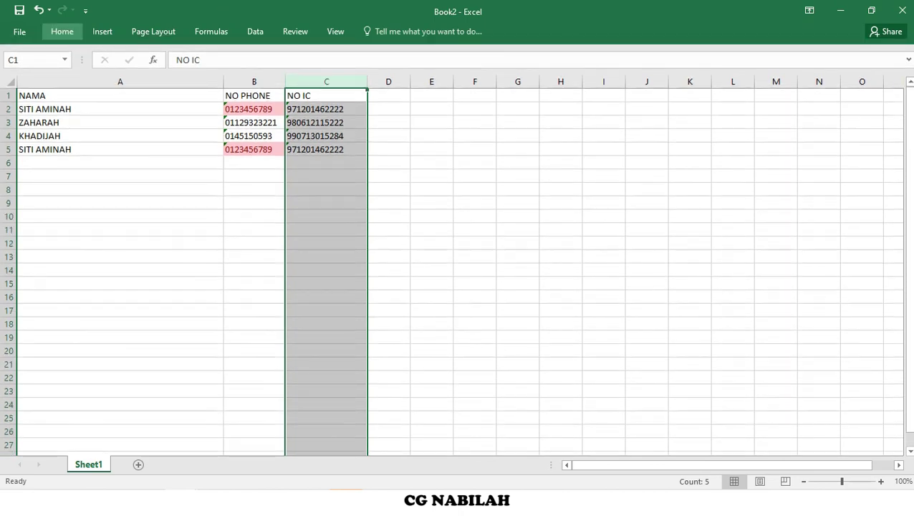
key(ctrl+F1)
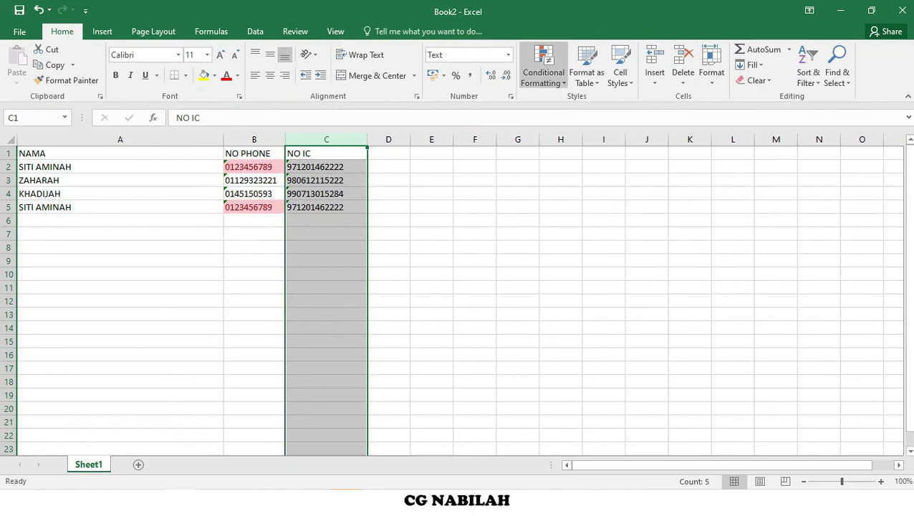
click(543, 72)
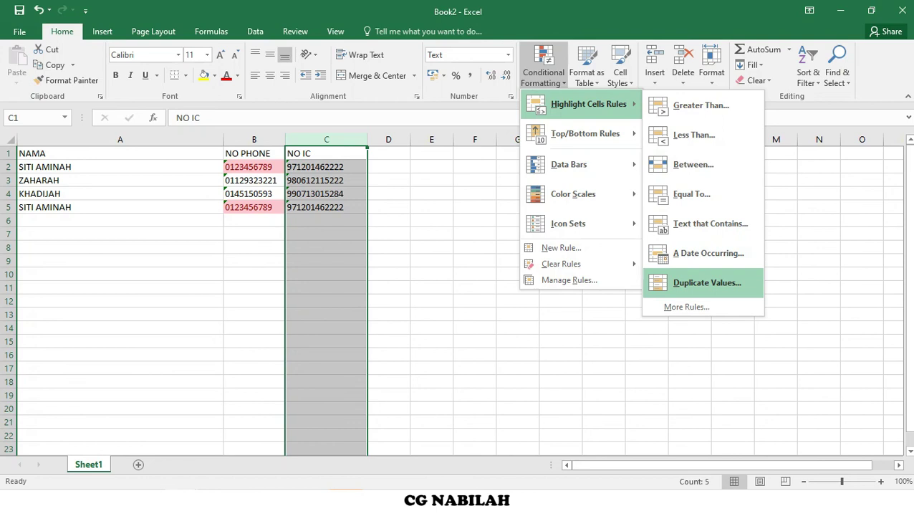
click(707, 282)
click(683, 204)
click(388, 208)
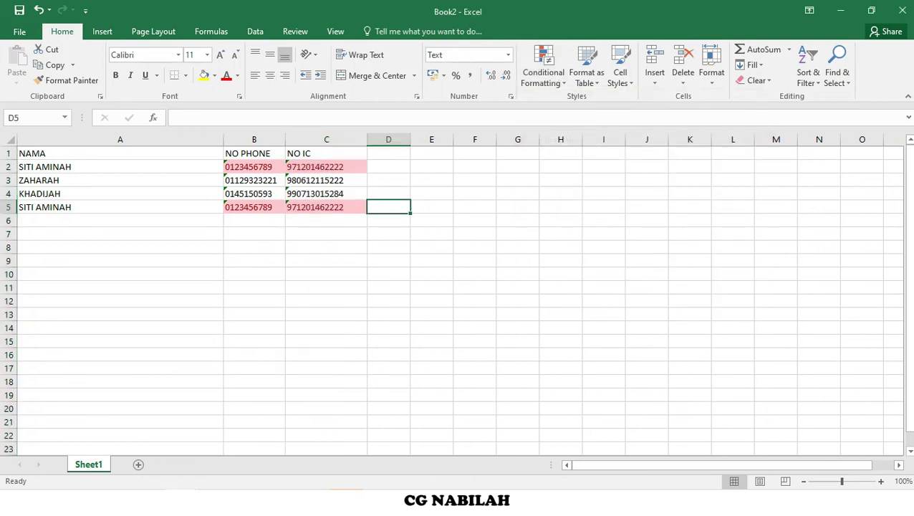
Check the highlighted duplicates in C2, C5, B2 and B5.
click(326, 207)
click(326, 166)
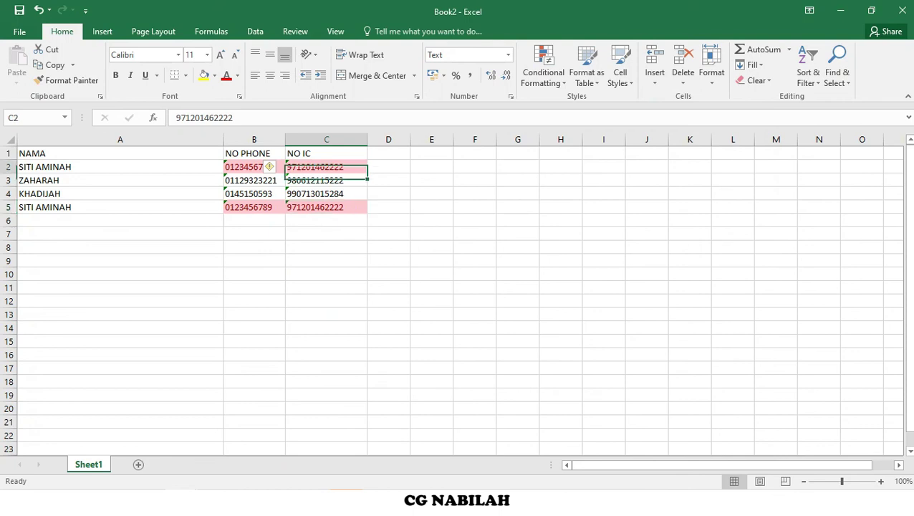
click(253, 166)
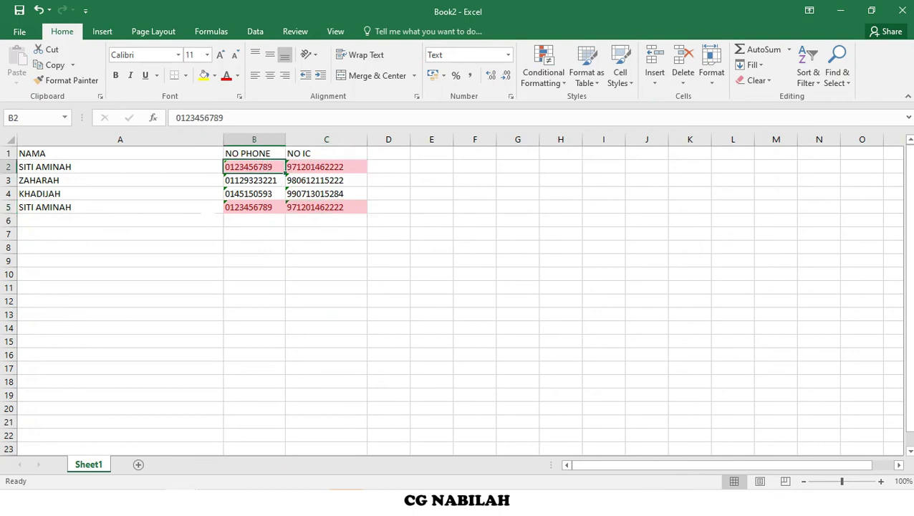
click(254, 207)
click(119, 247)
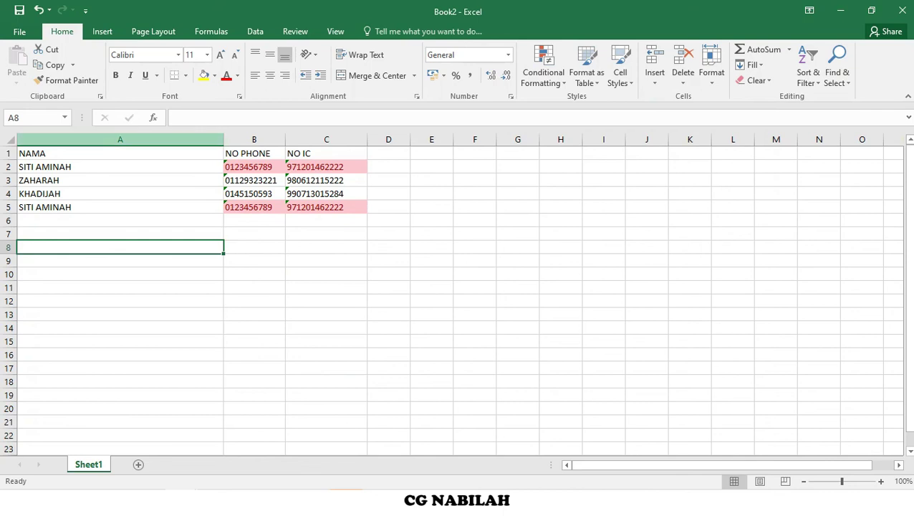
click(120, 139)
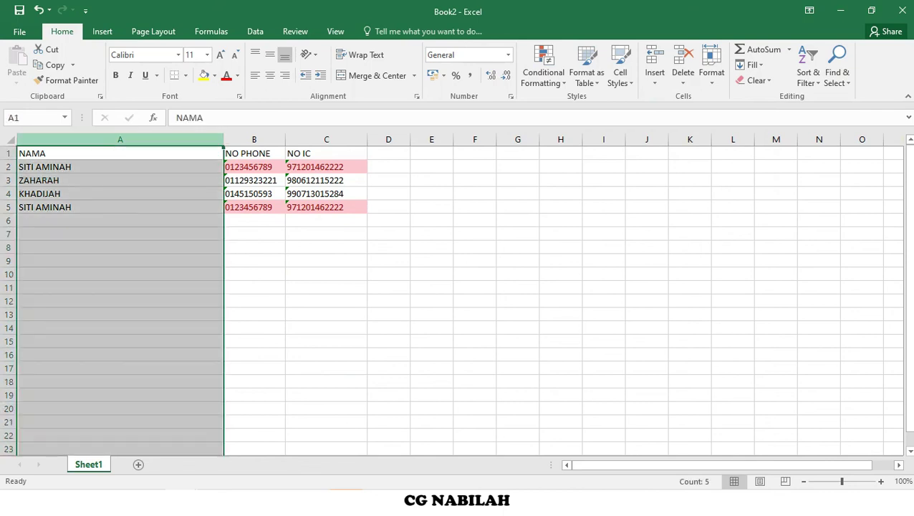
Highlight duplicate names in the NAMA column in light red so A2 and A5 are flagged.
click(543, 72)
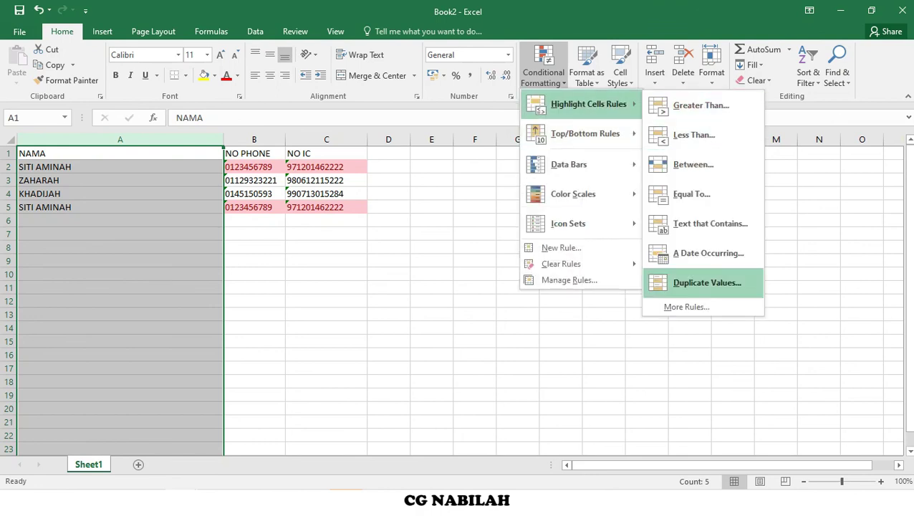
click(707, 283)
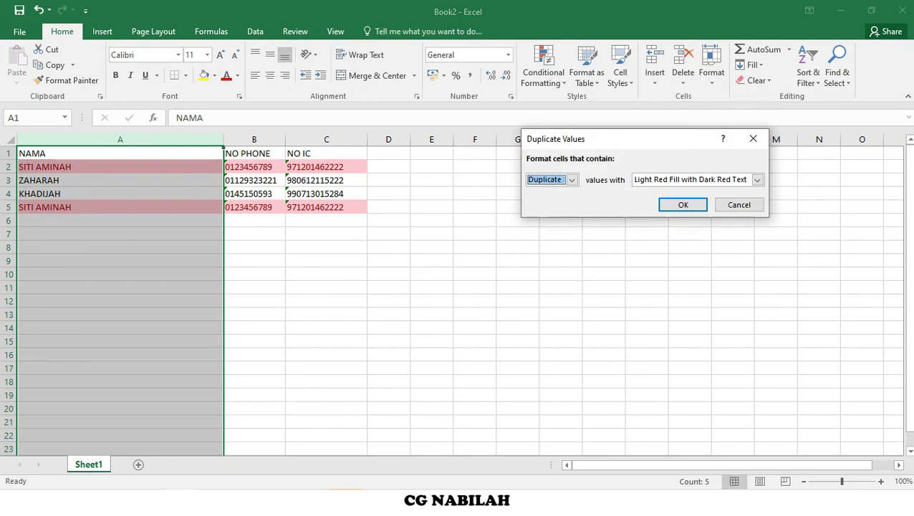
click(683, 205)
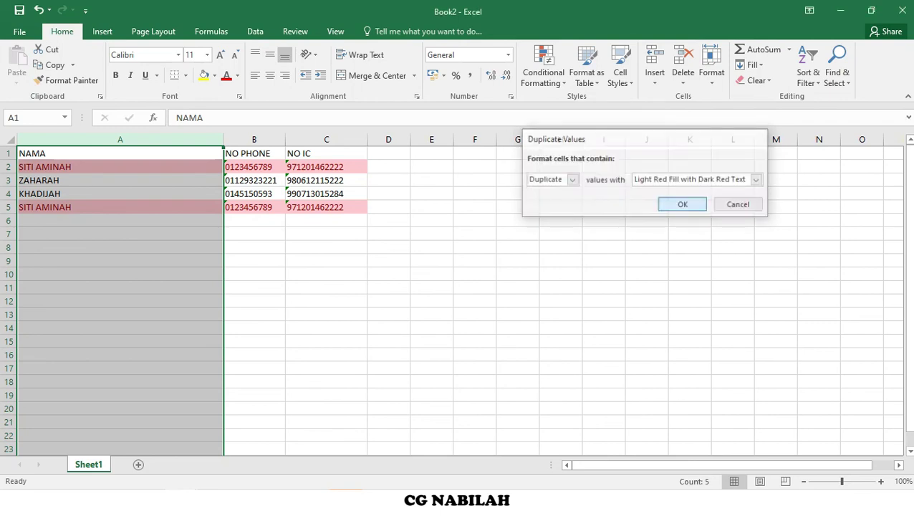
click(518, 273)
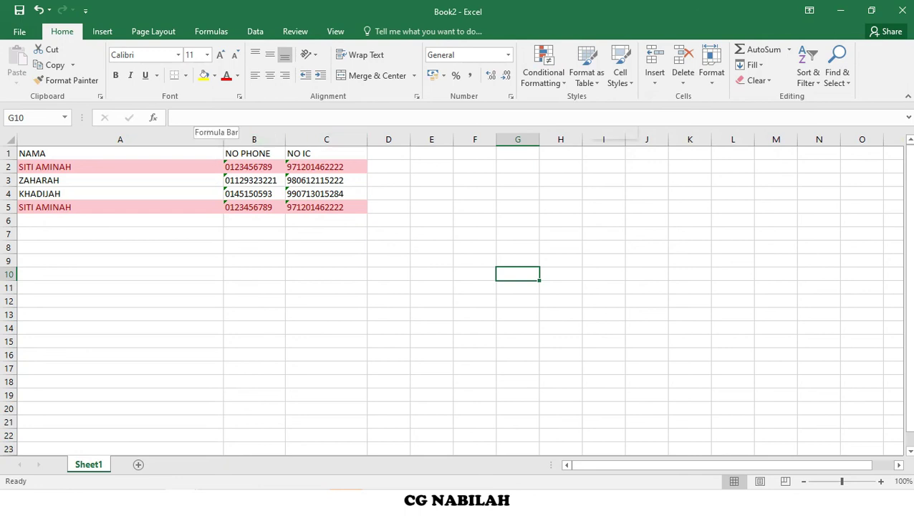
click(120, 139)
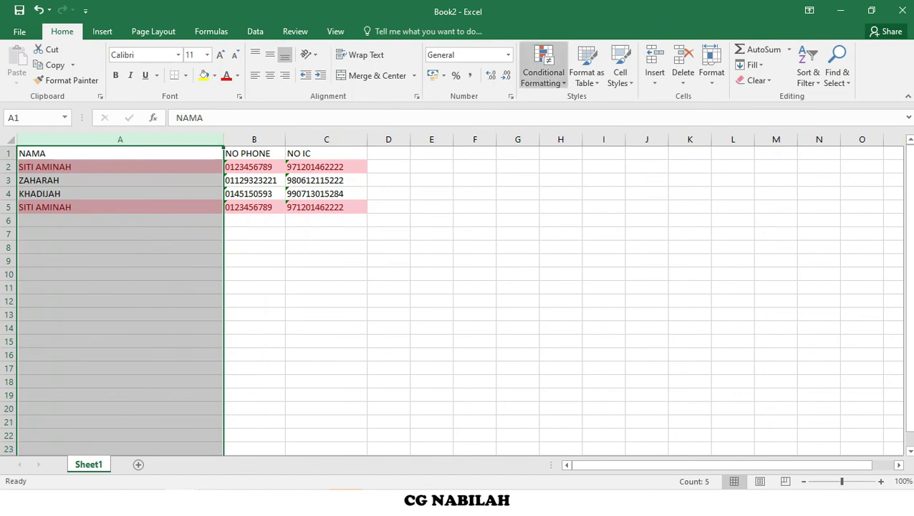
Clear the duplicate-name rule from column A only, then select the NO PHONE column.
click(543, 72)
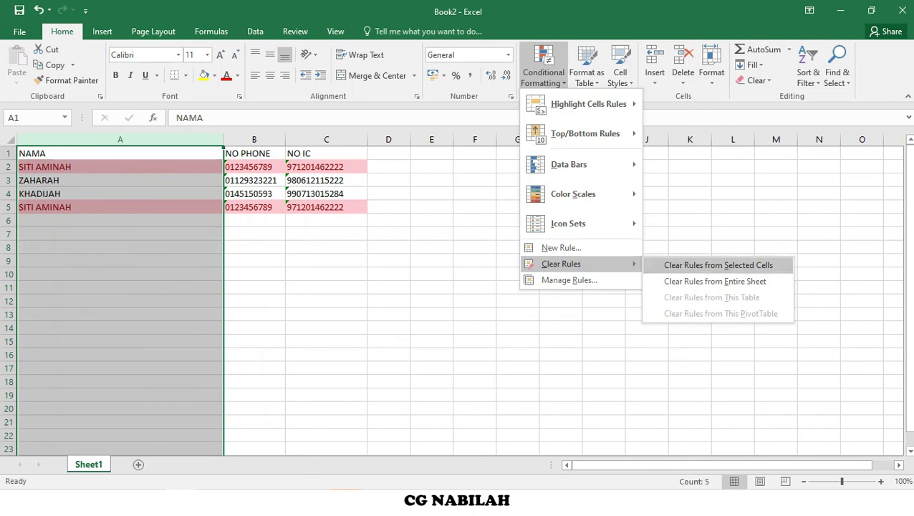
click(719, 265)
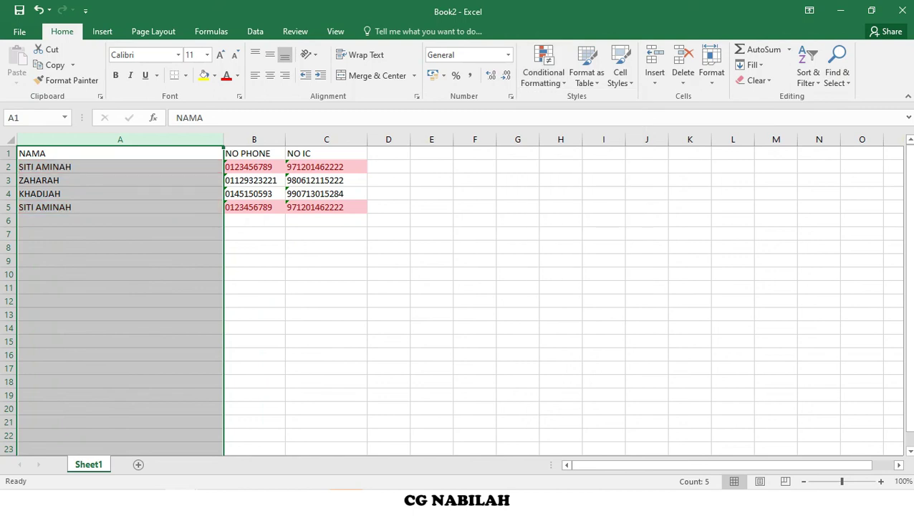
click(248, 166)
click(254, 139)
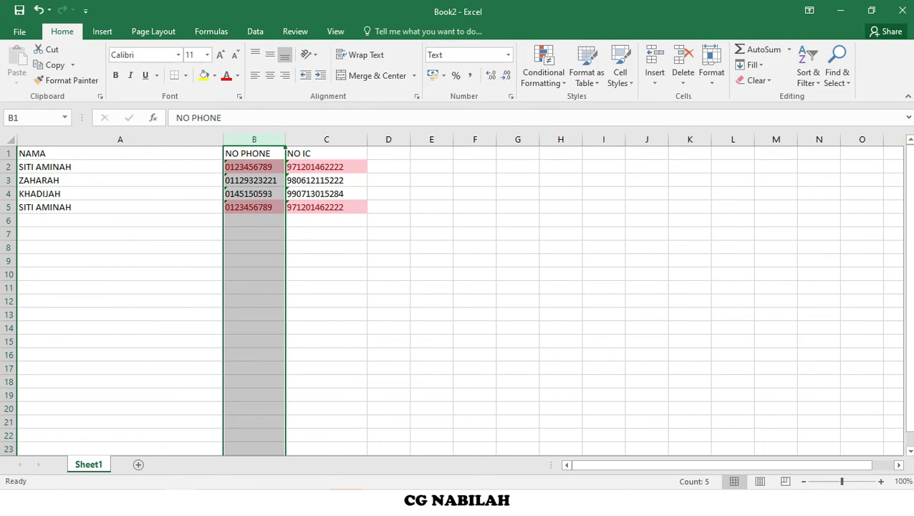
Clear all conditional formatting rules from the entire sheet, removing the phone and IC highlights.
click(543, 68)
mouse_move(561, 263)
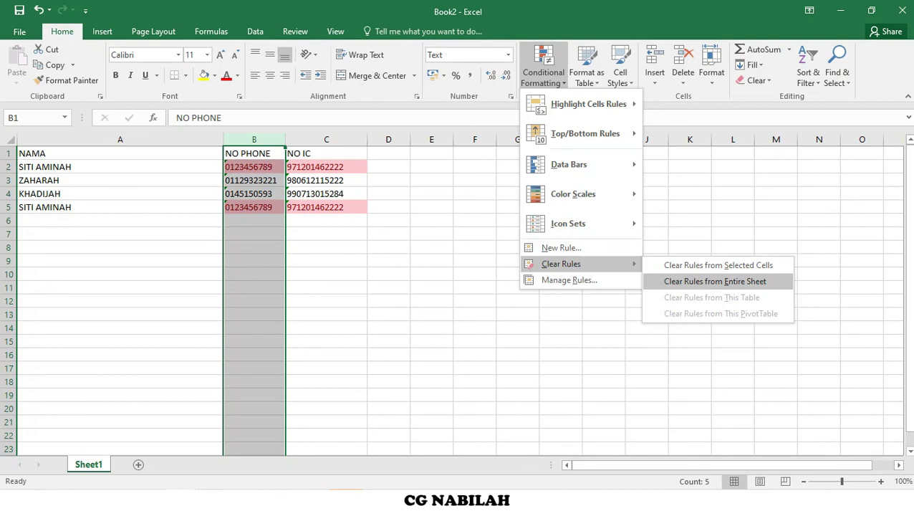
click(715, 281)
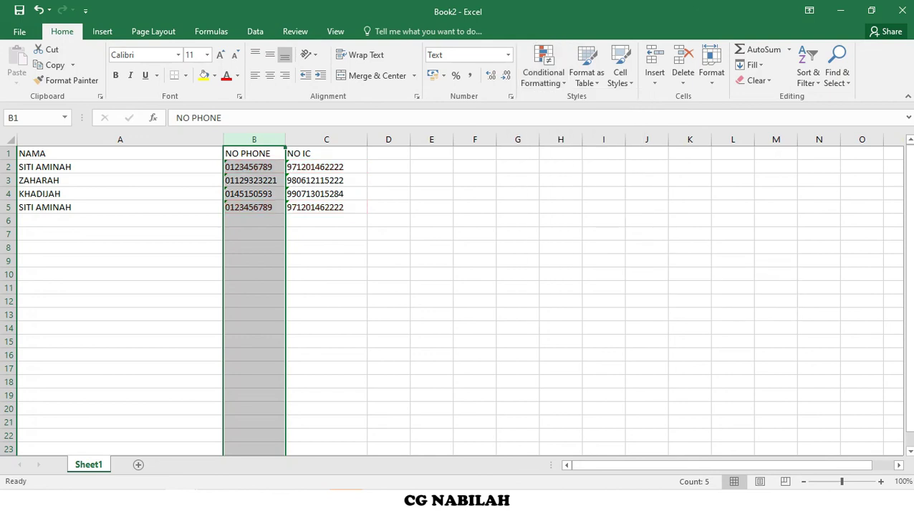
click(326, 274)
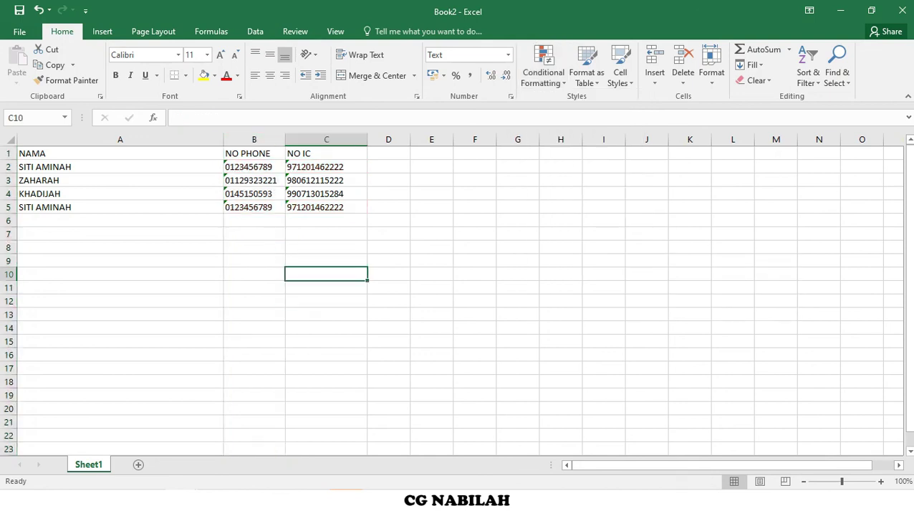